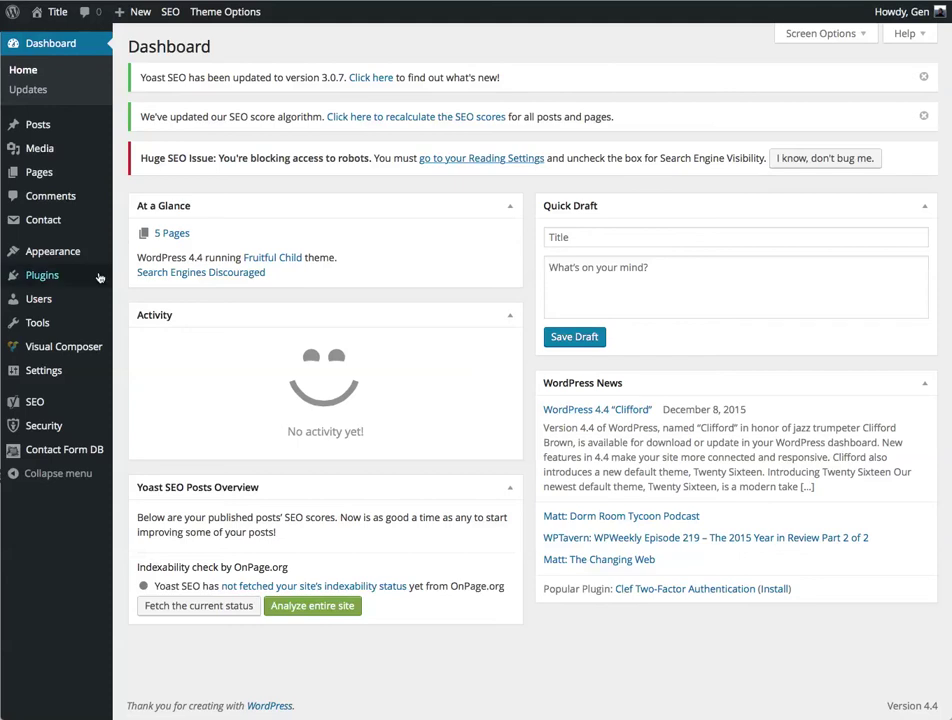
# - Bring up the Plugins menu in the WordPress admin sidebar
pyautogui.moveTo(44, 280)
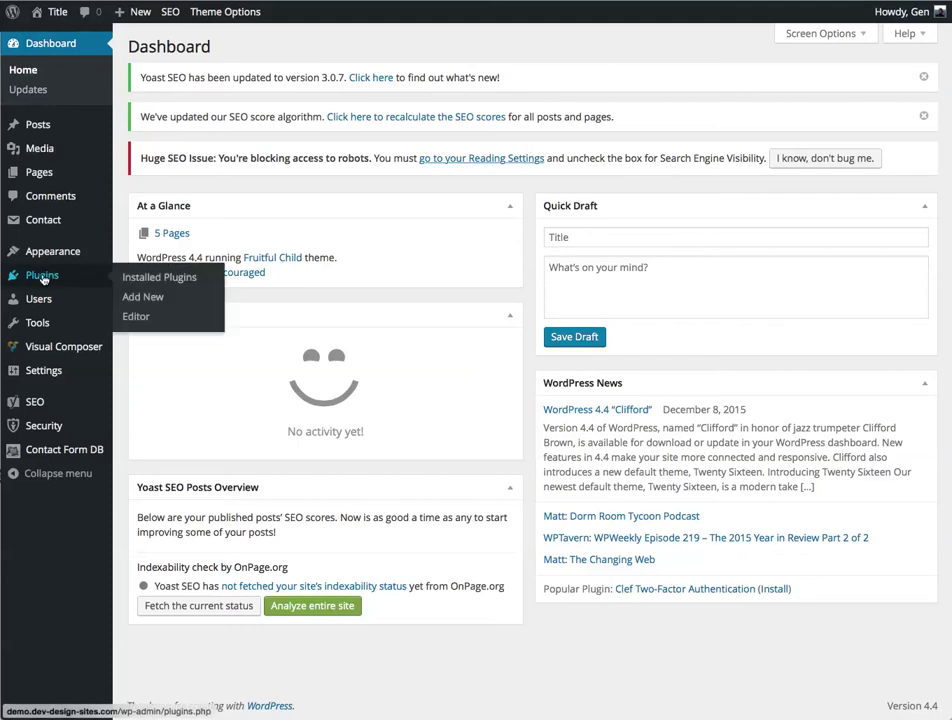
# - Search the plugin directory for 'backwpup' and install the BackWPup backup plugin
pyautogui.click(138, 298)
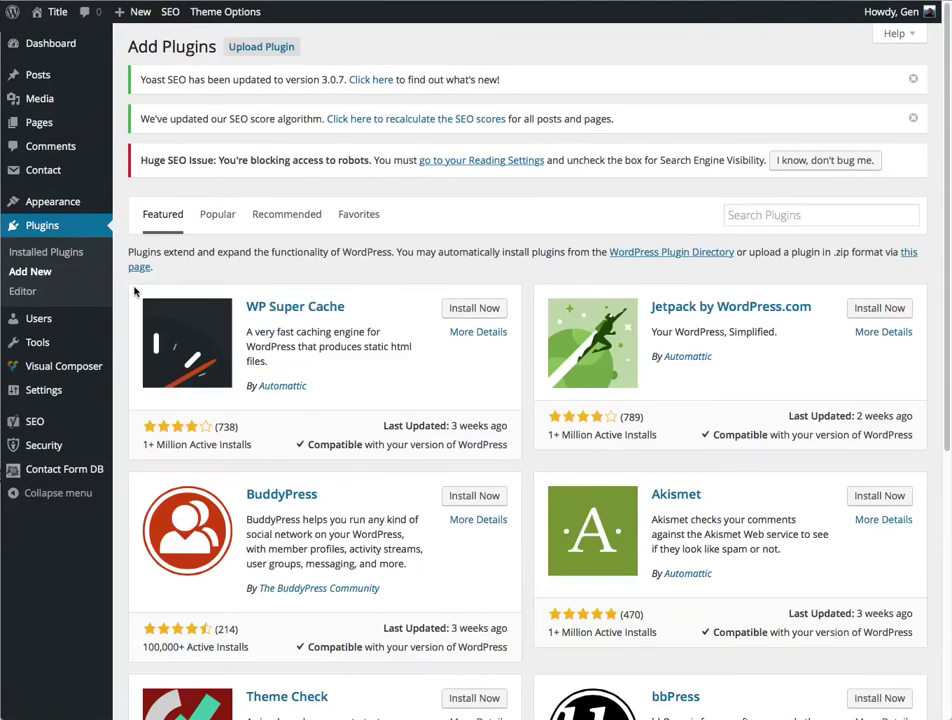
pyautogui.click(783, 214)
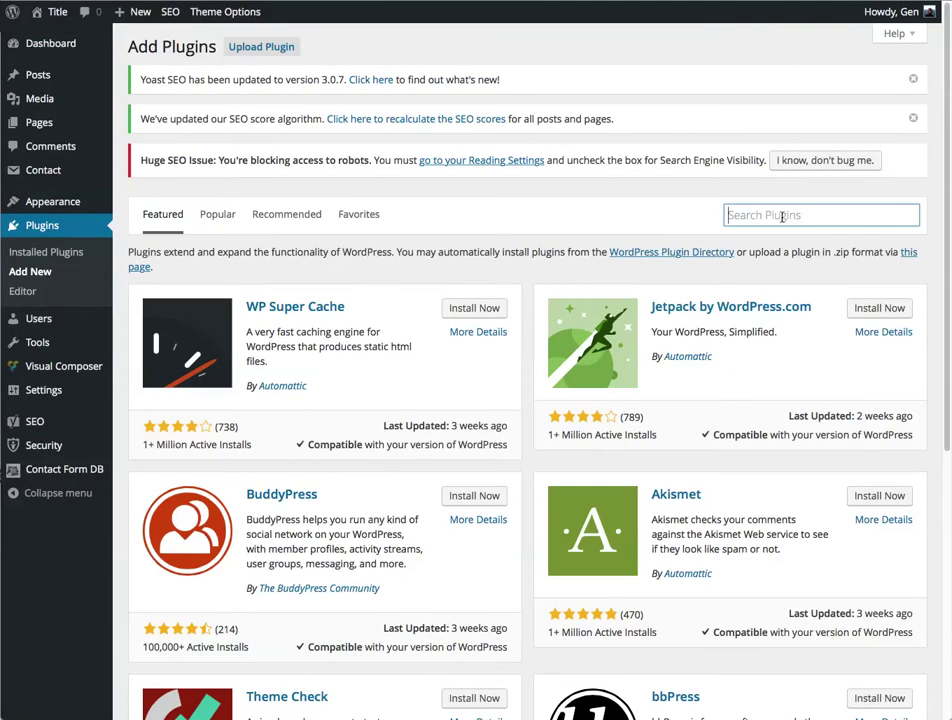
pyautogui.write('backwpup')
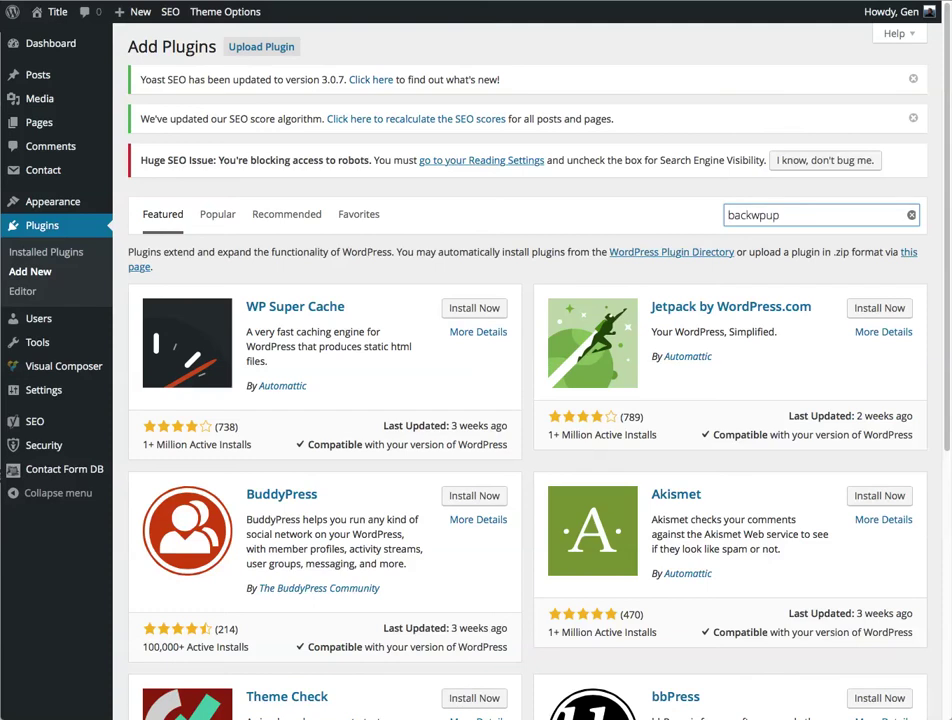
pyautogui.press('Return')
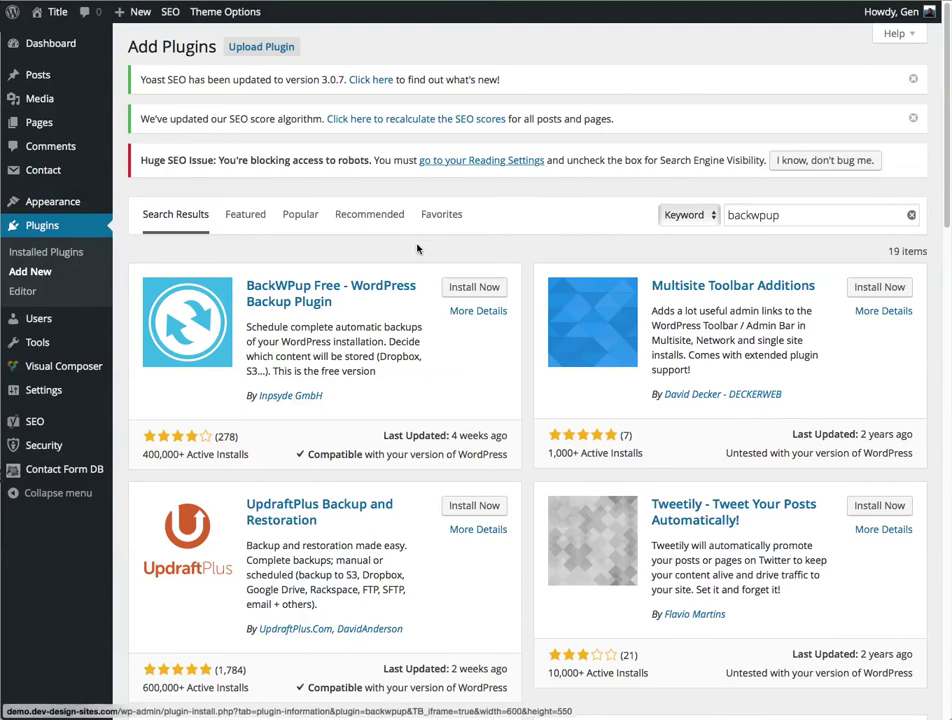
pyautogui.click(487, 291)
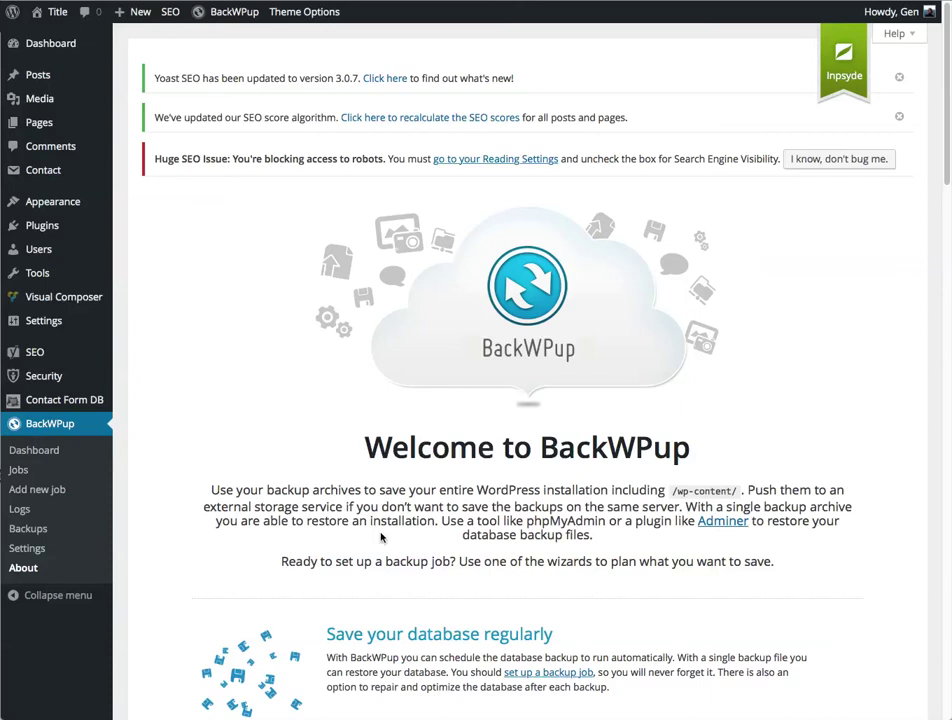
# - Go to the empty BackWPup Jobs list and start a new backup job
pyautogui.scroll(-3, 948, 123)
pyautogui.moveTo(948, 123); pyautogui.dragTo(908, 177)
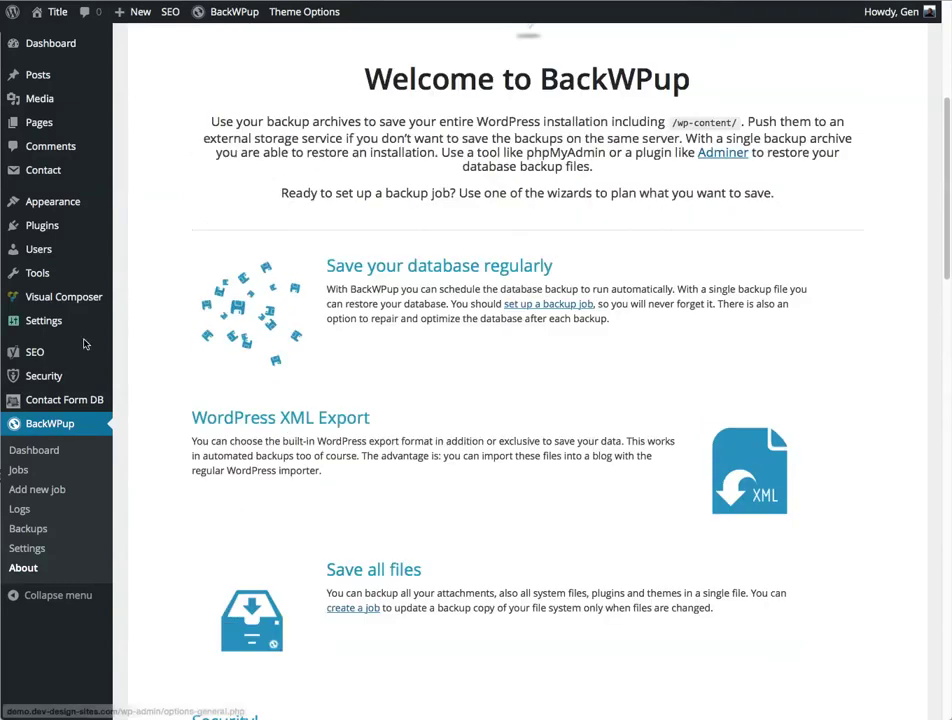
pyautogui.click(18, 473)
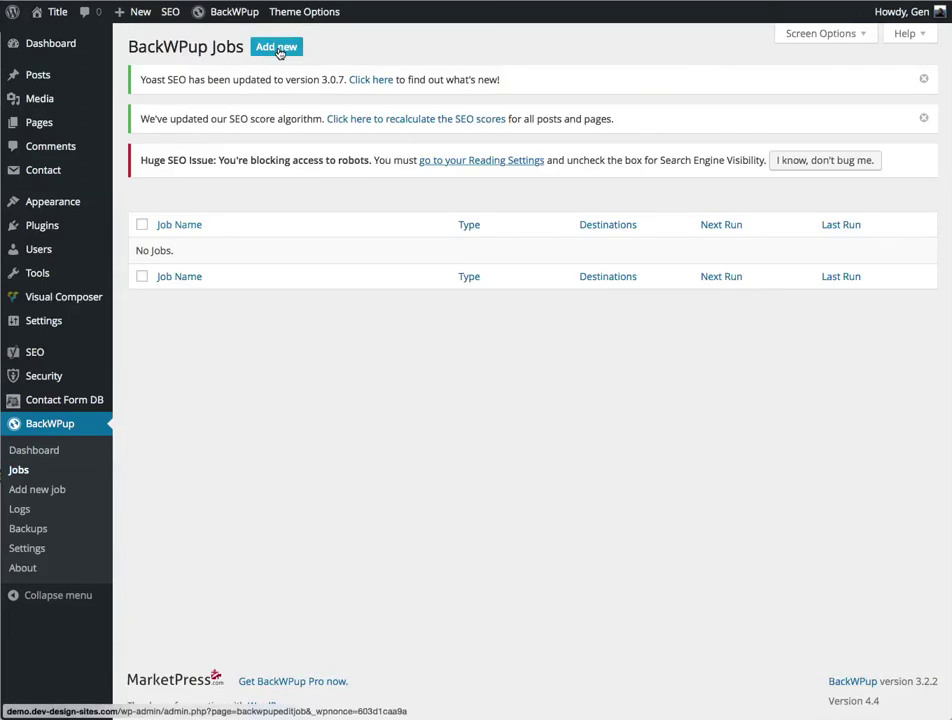
pyautogui.click(278, 48)
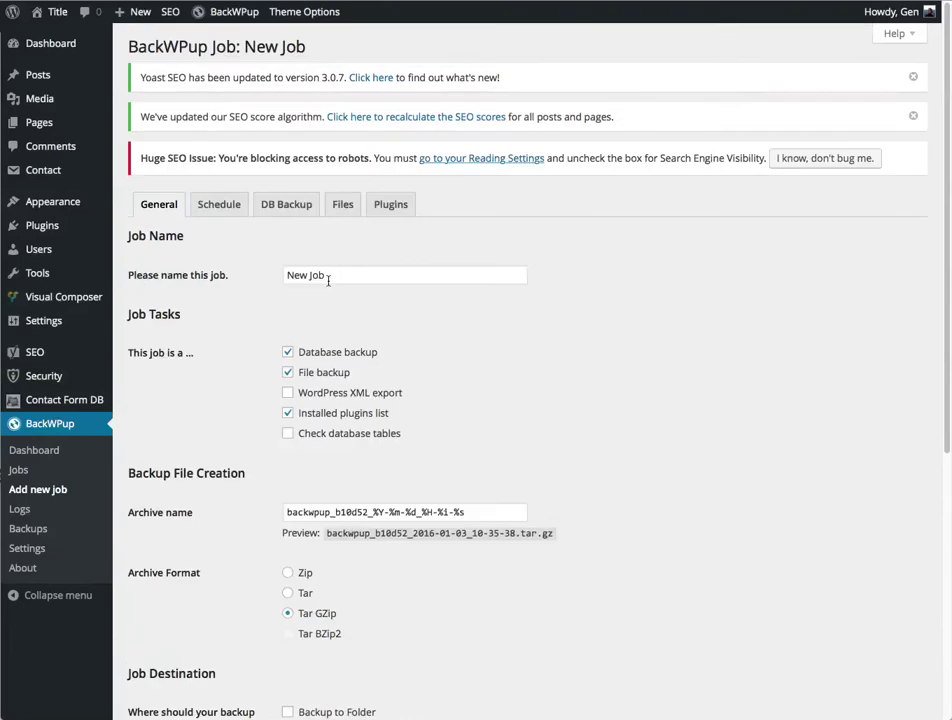
# - Replace the default job name with 'Weekly File & Database Backup'
pyautogui.click(332, 276)
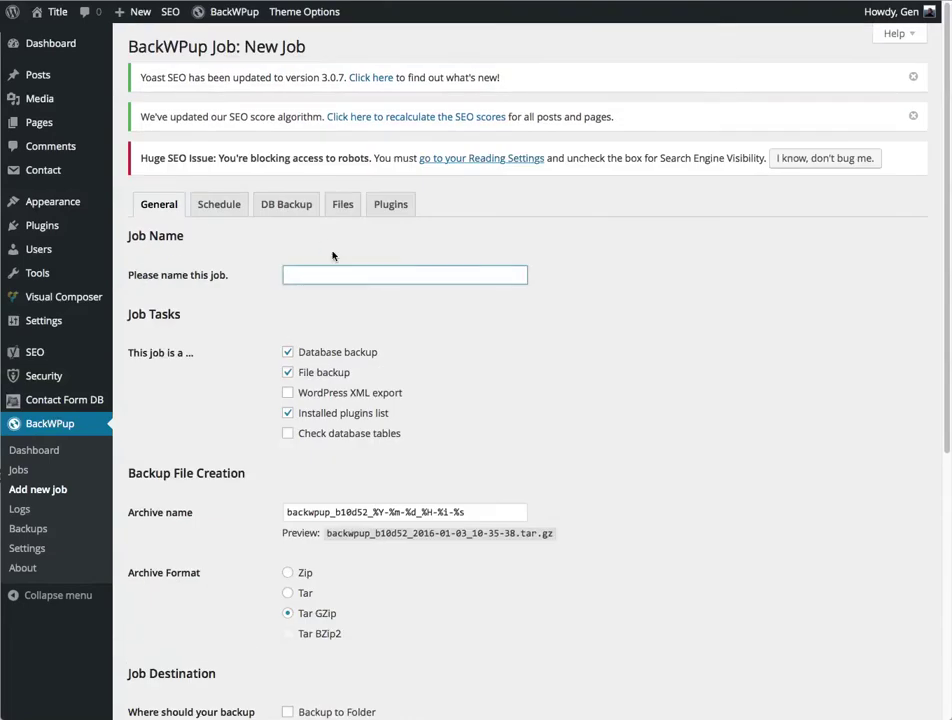
pyautogui.write('Weekly File & Database Backup')
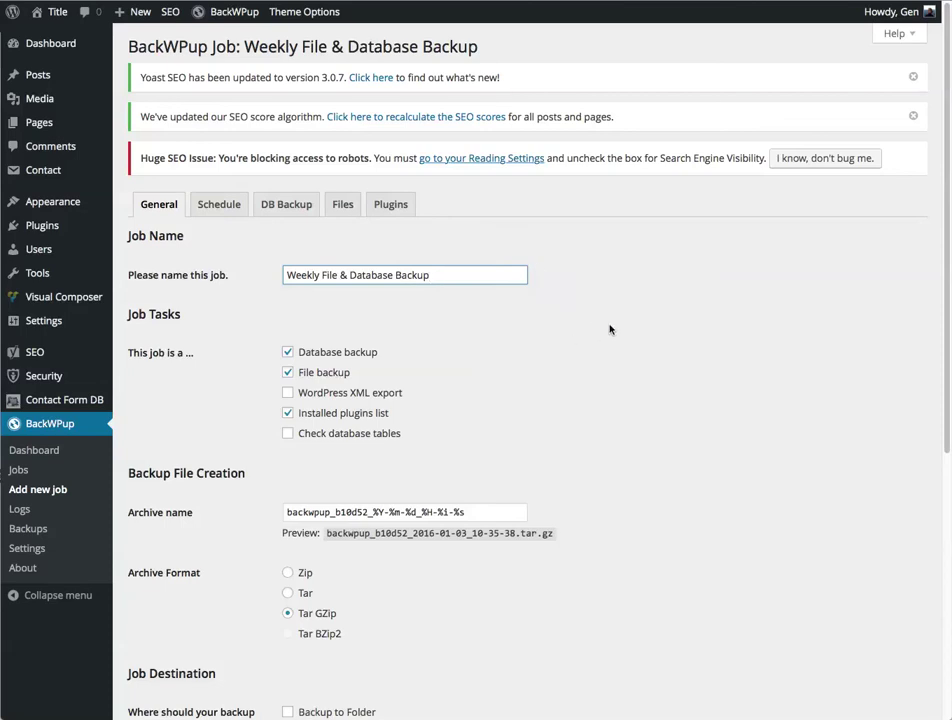
pyautogui.scroll(-5, 615, 350)
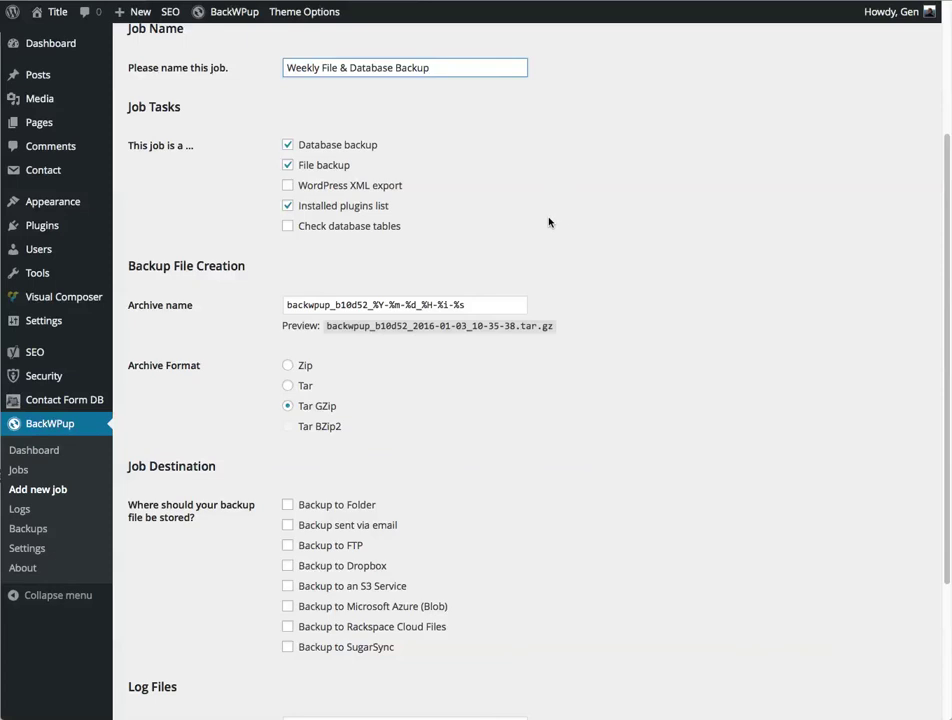
# - Replace the code b10d52 in the archive name with 'weekly_file_database'
pyautogui.click(368, 305)
pyautogui.moveTo(368, 305); pyautogui.dragTo(335, 305)
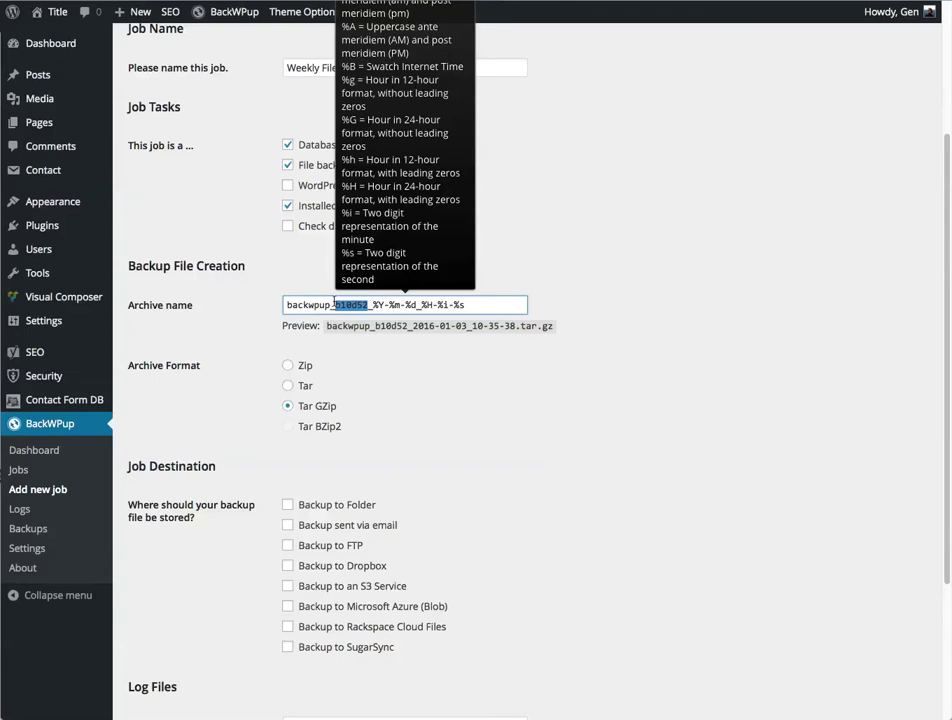
pyautogui.write('weekly_file_d')
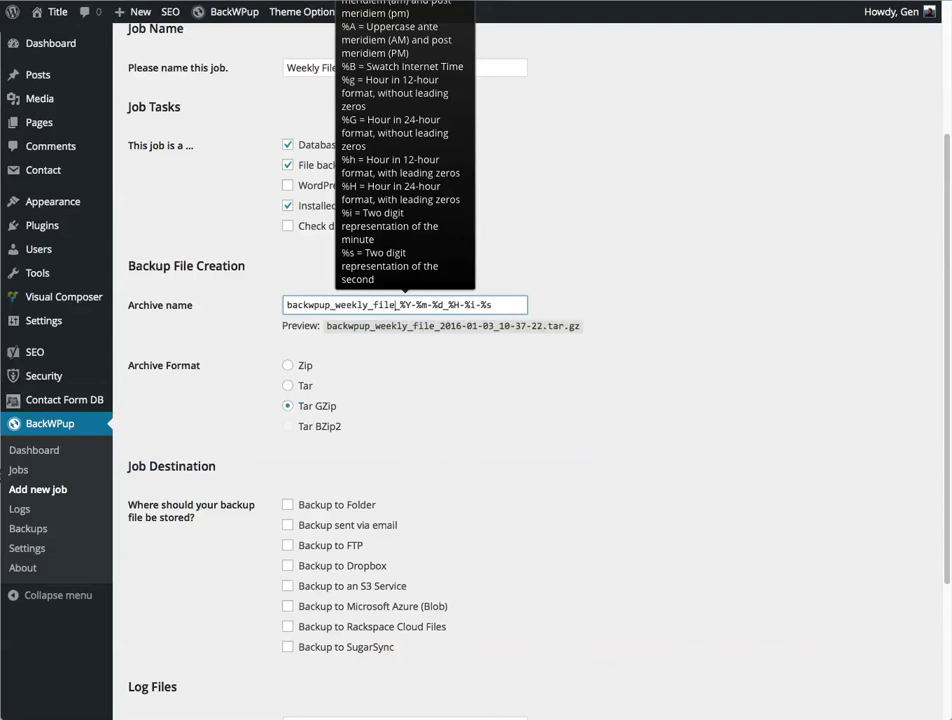
pyautogui.write('atabase_')
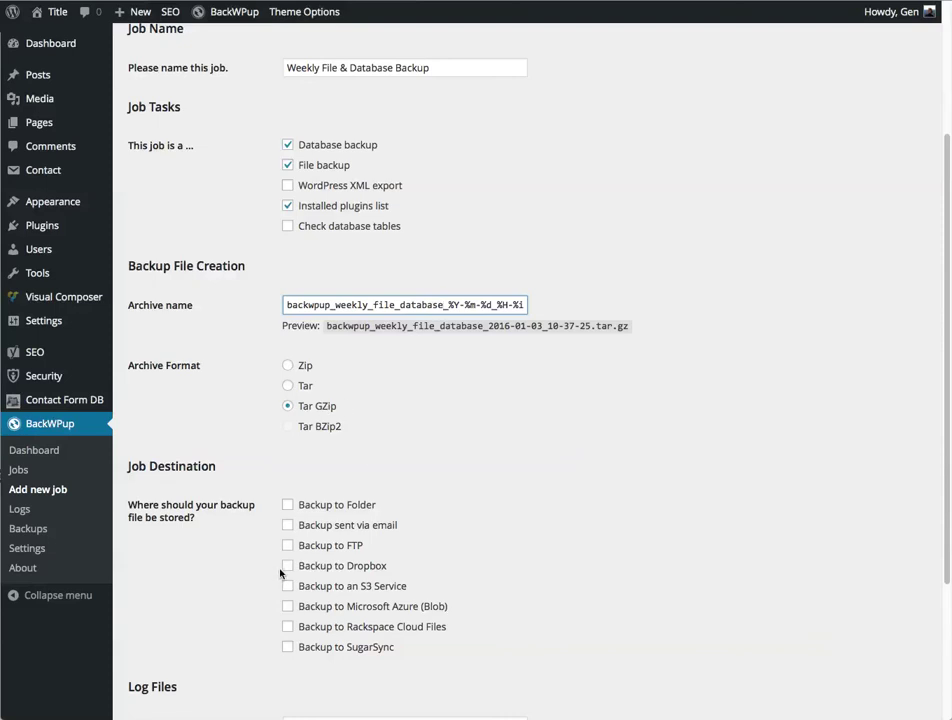
# - Choose Backup to Folder as the job's destination
pyautogui.click(288, 507)
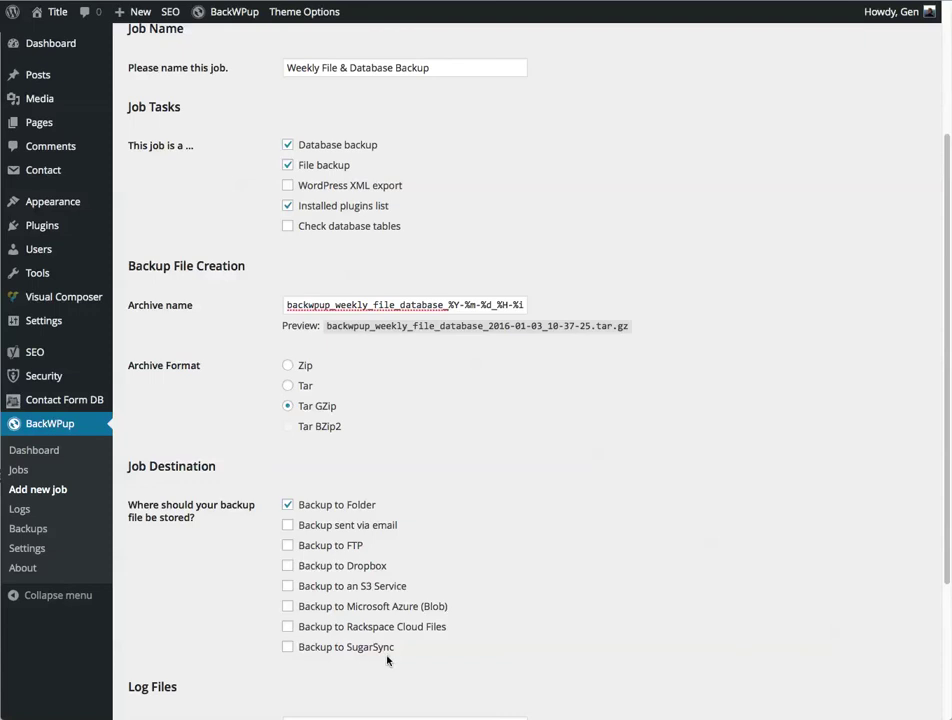
pyautogui.scroll(-4, 577, 582)
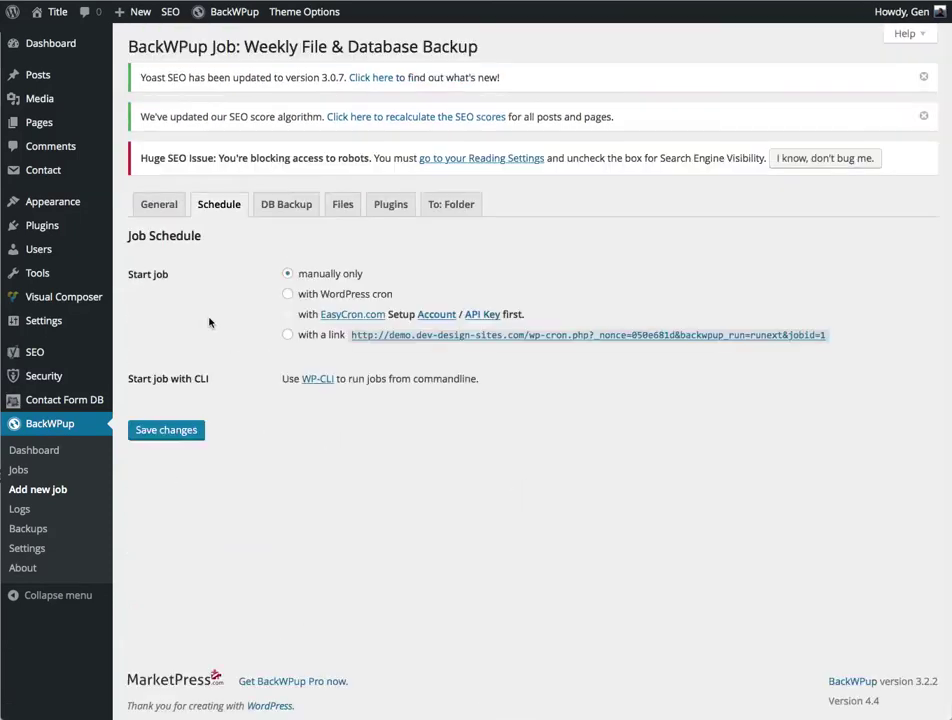
# - Start the job with WordPress cron, weekly on Sunday at 3:00
pyautogui.click(288, 294)
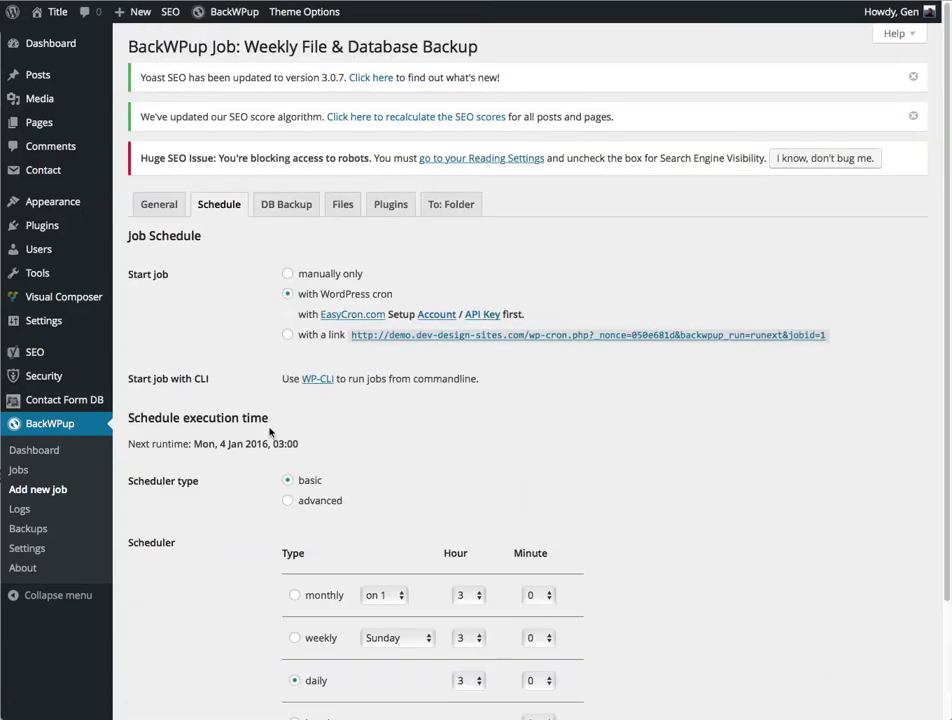
pyautogui.scroll(-3, 258, 320)
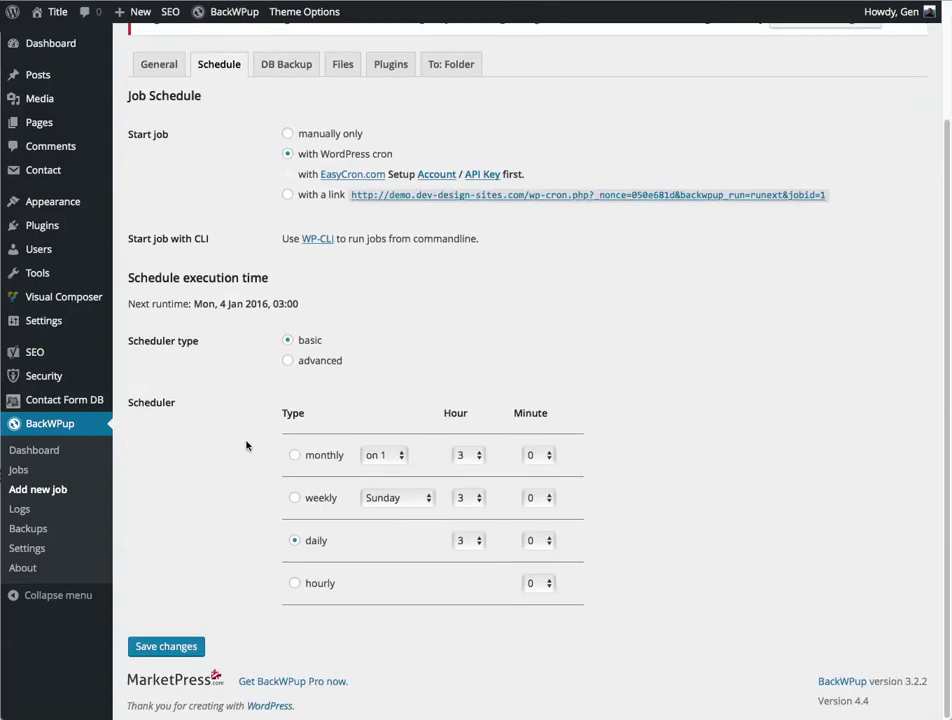
pyautogui.click(295, 500)
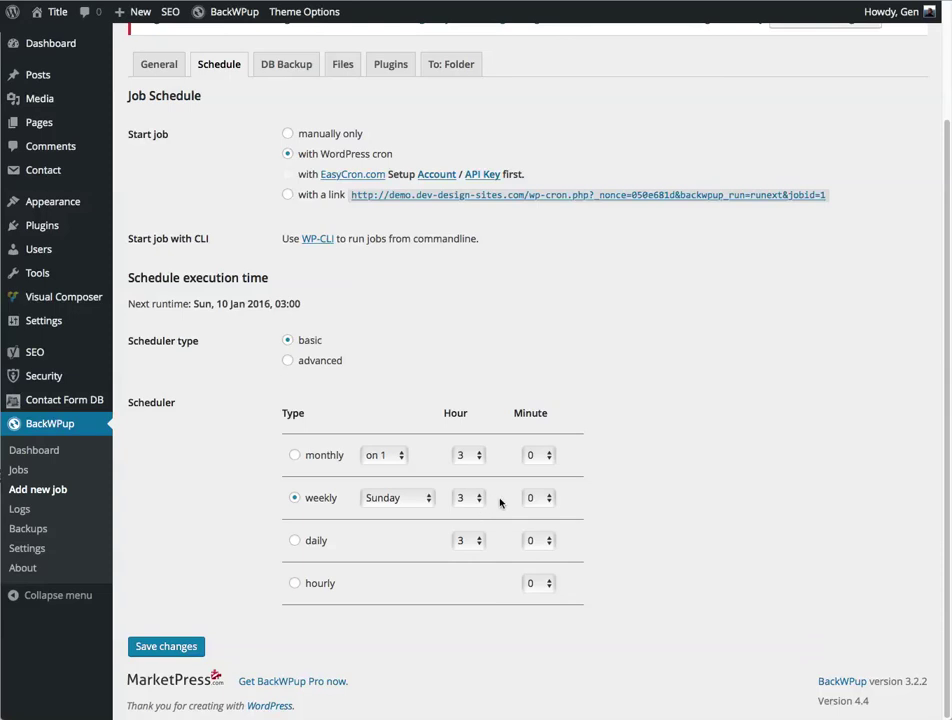
pyautogui.moveTo(40, 326)
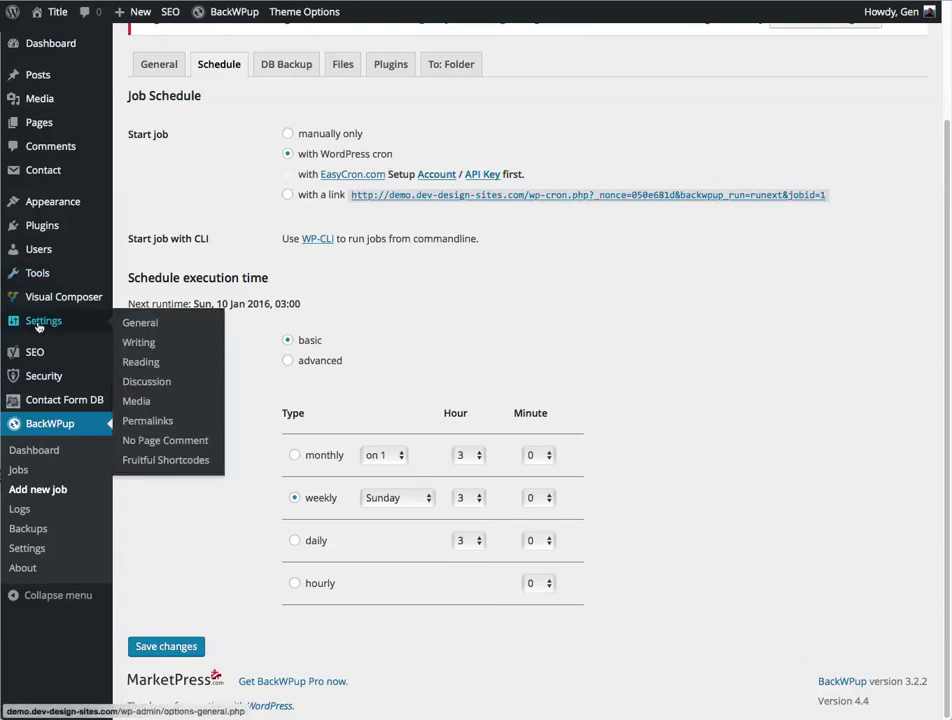
pyautogui.rightClick(133, 322)
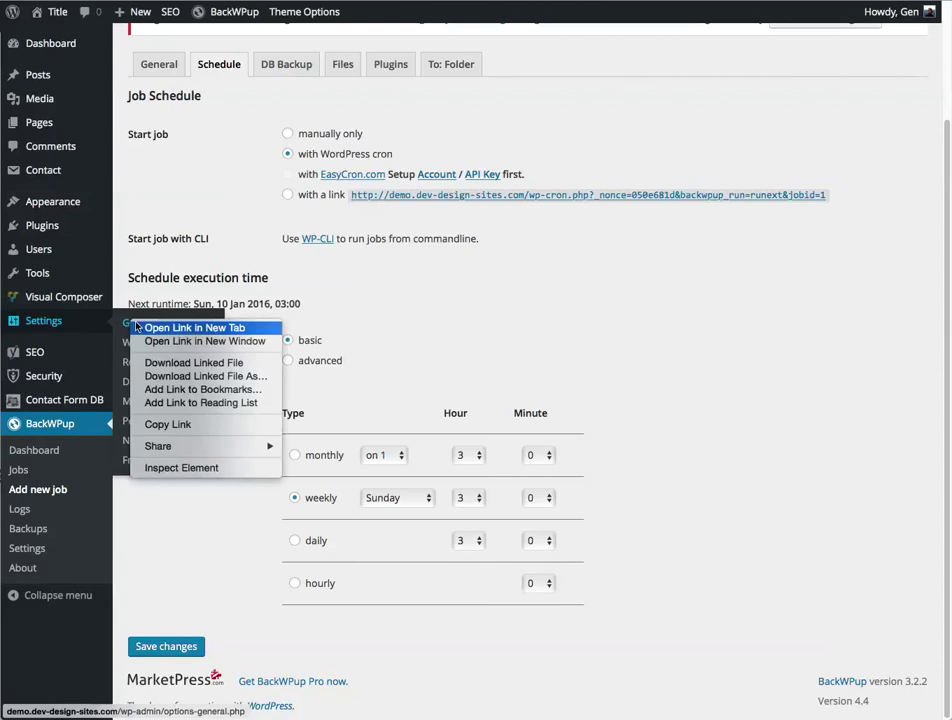
pyautogui.click(143, 330)
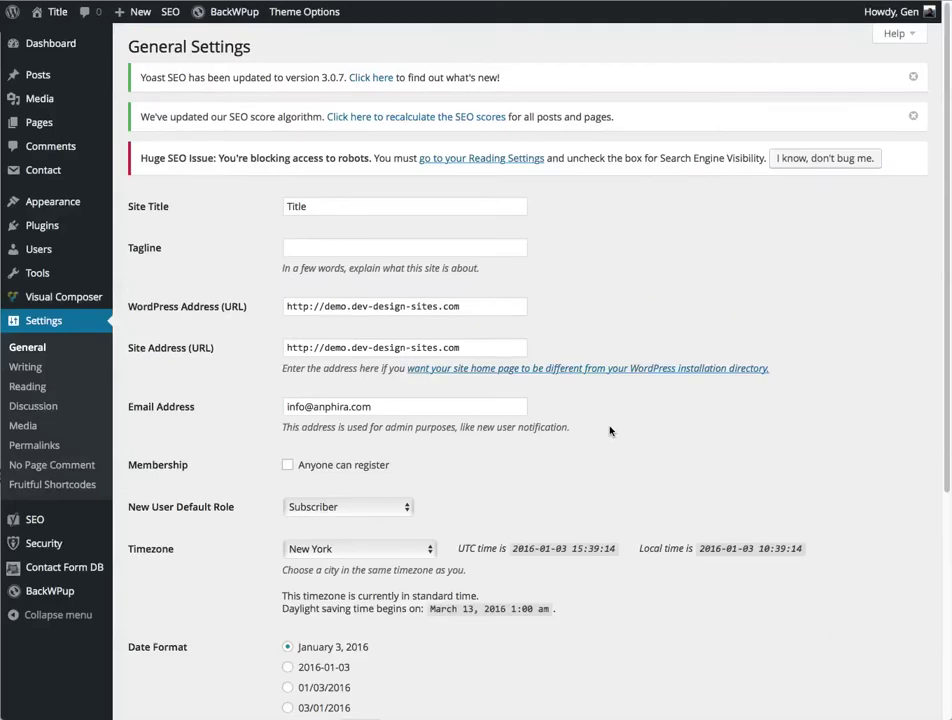
pyautogui.scroll(-1, 580, 440)
pyautogui.scroll(-5, 603, 444)
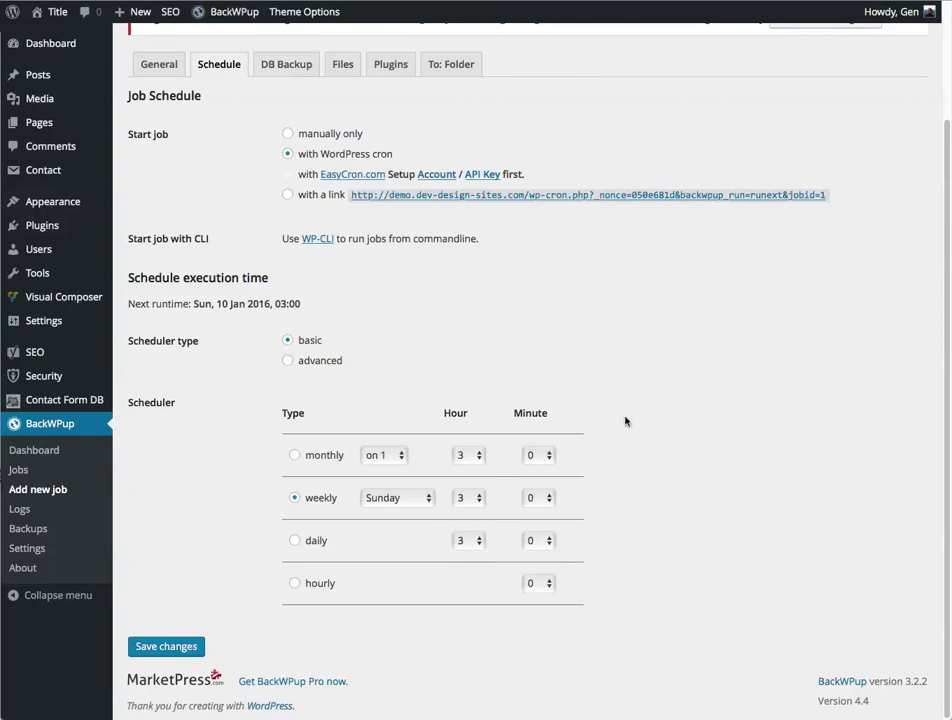
# - Scroll back up the job settings page after saving the weekly schedule
pyautogui.scroll(1, 322, 587)
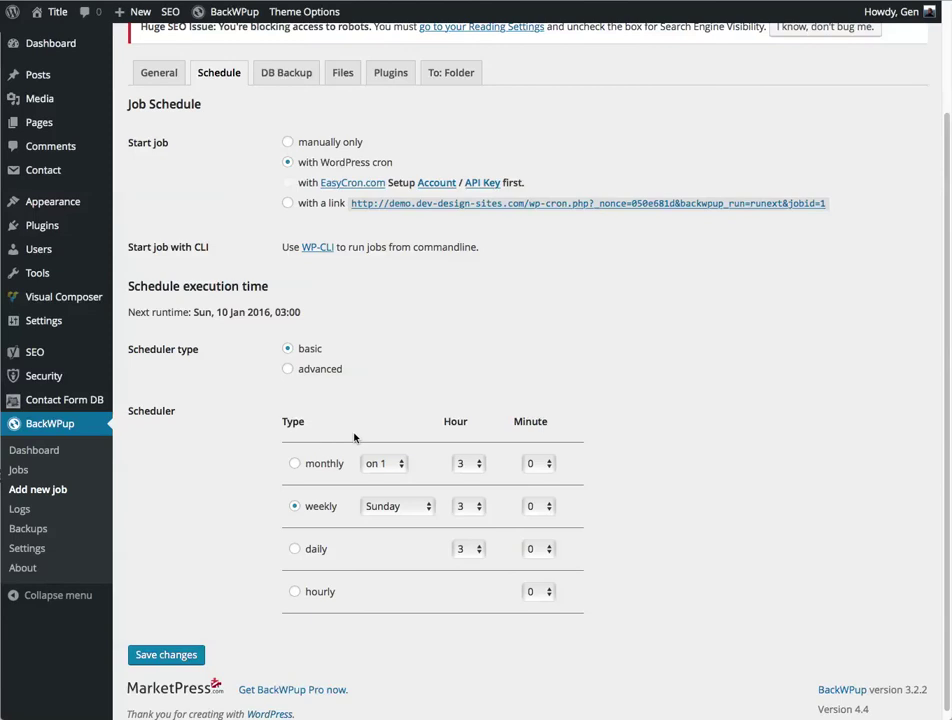
pyautogui.scroll(5, 353, 440)
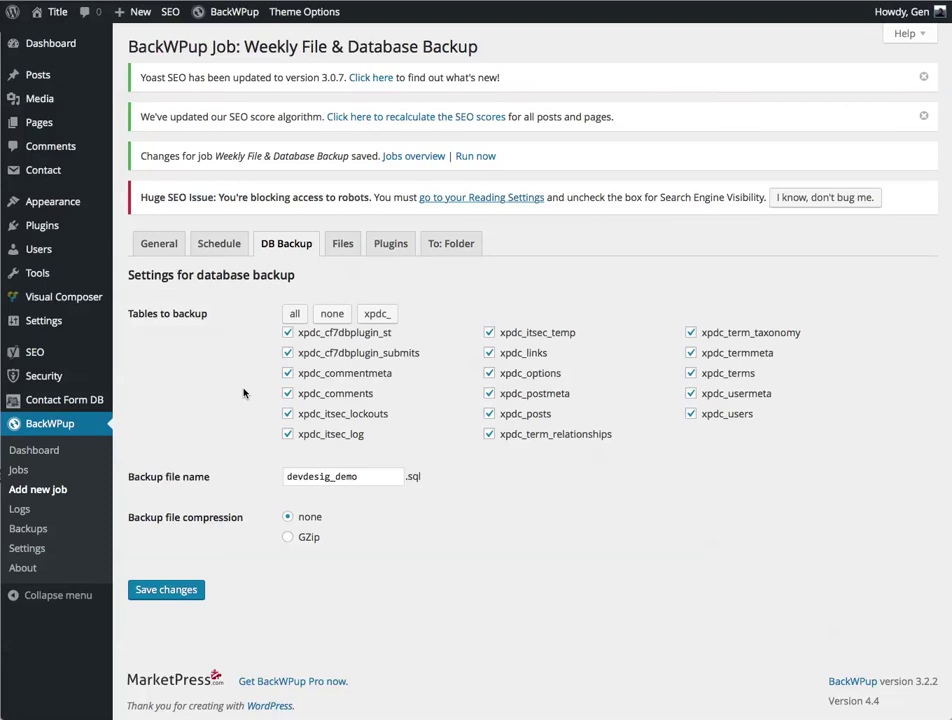
# - Set the database backup file compression to GZip
pyautogui.click(288, 538)
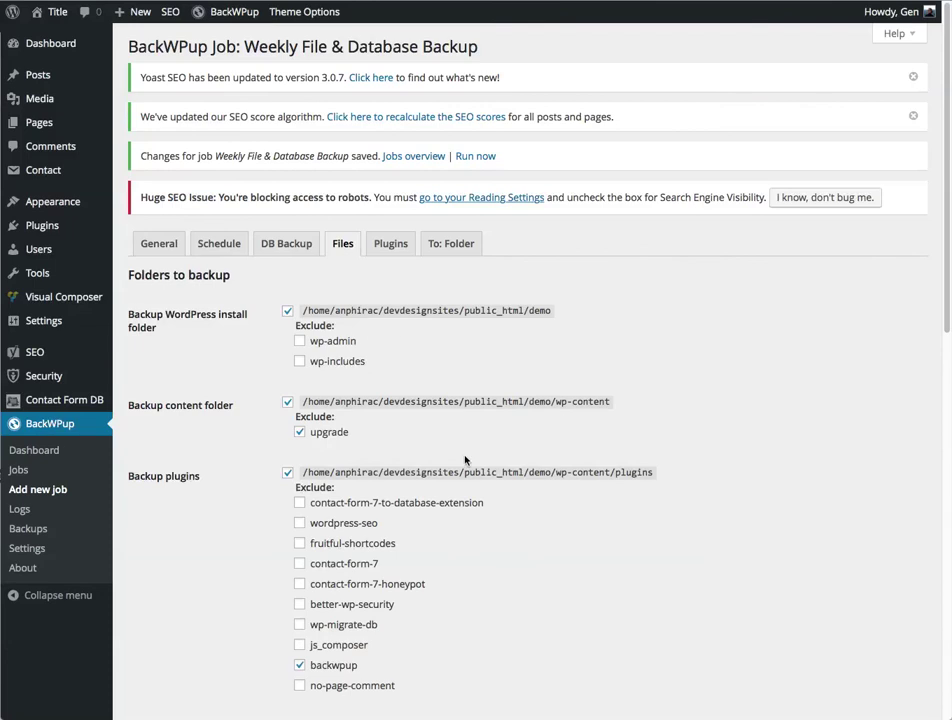
# - Exclude the twentyfifteen theme from the file backup while keeping the themes folder included
pyautogui.scroll(-5, 726, 389)
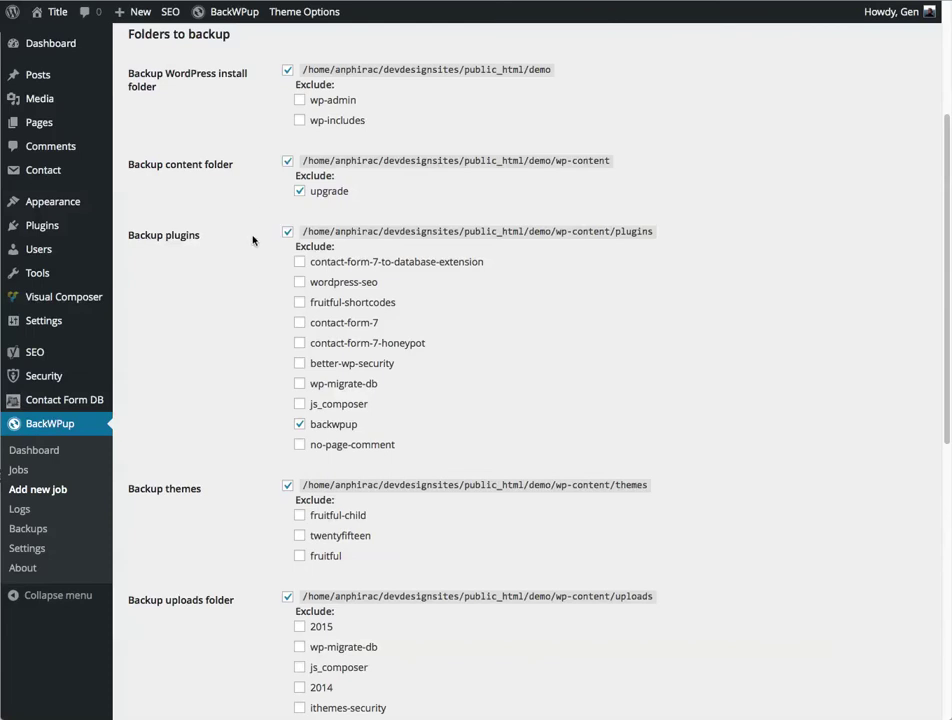
pyautogui.click(288, 485)
pyautogui.click(288, 485)
pyautogui.scroll(-2, 243, 413)
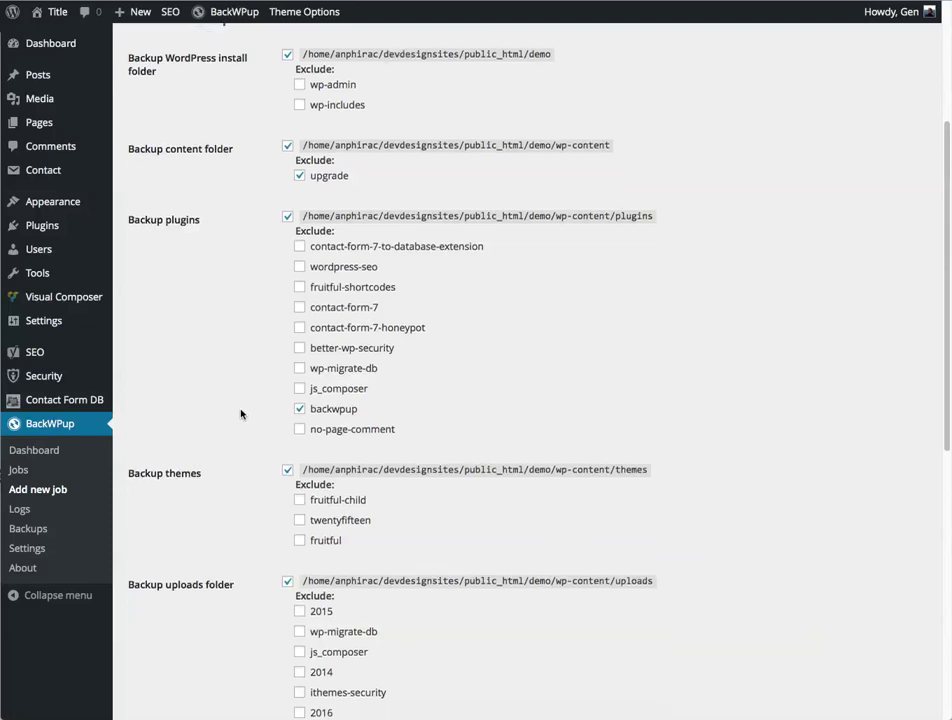
pyautogui.scroll(-2, 244, 413)
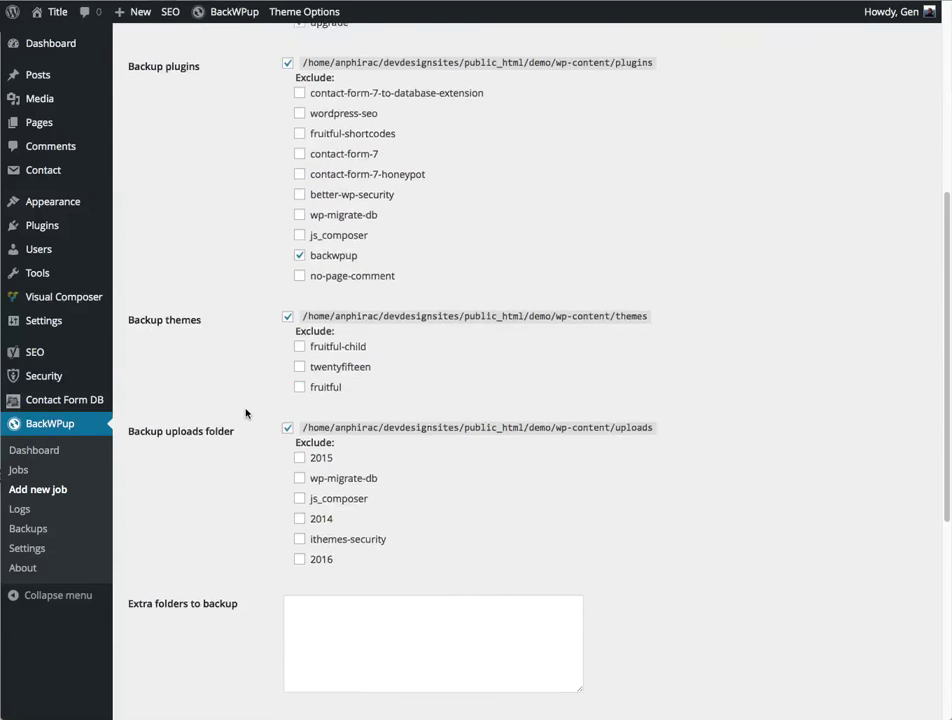
pyautogui.click(299, 372)
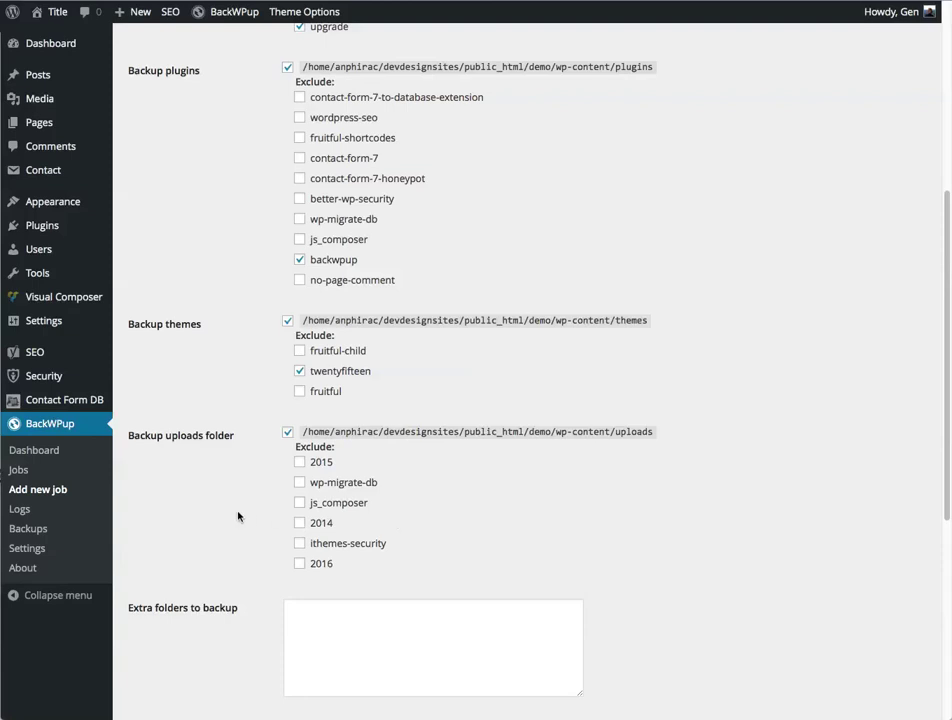
pyautogui.scroll(-8, 241, 518)
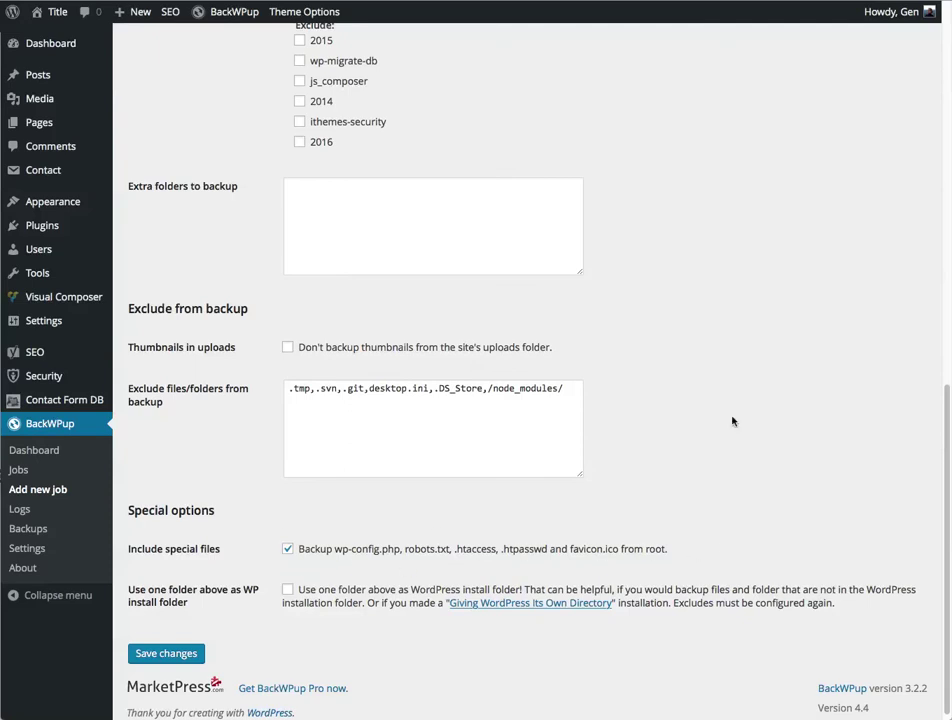
pyautogui.scroll(1, 680, 414)
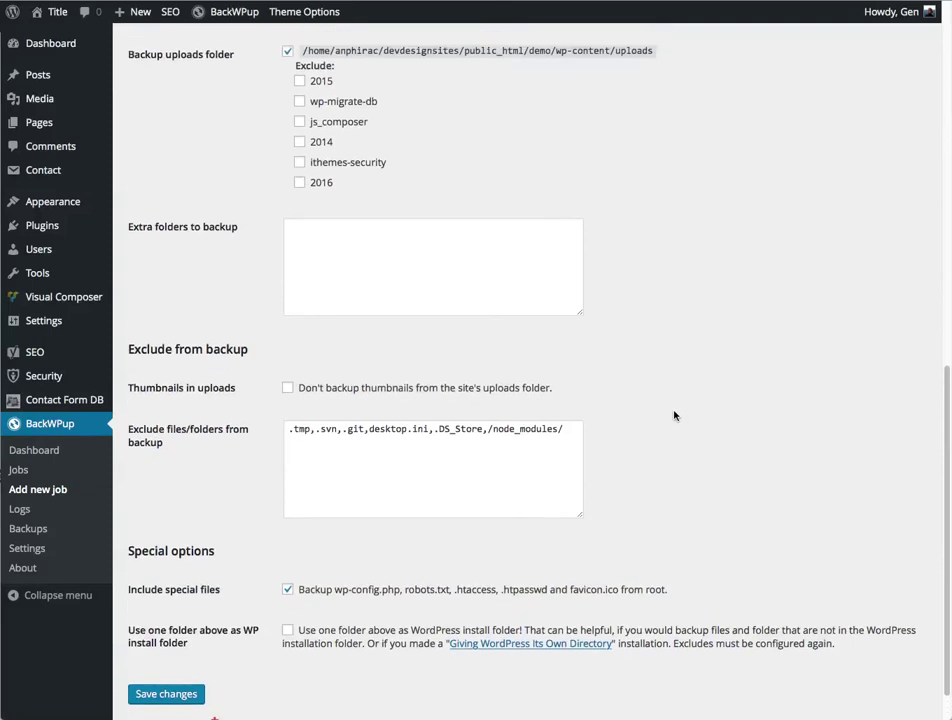
pyautogui.scroll(15, 675, 416)
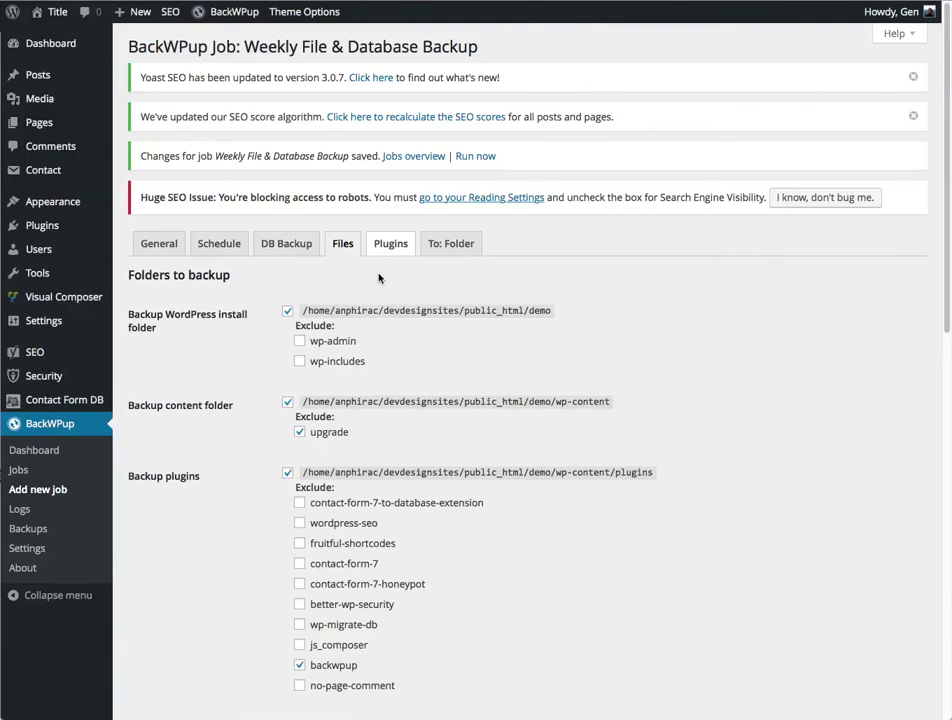
# - Remove b10d52 from the weekly job's backup folder path, keep 4 files, and save
pyautogui.click(381, 249)
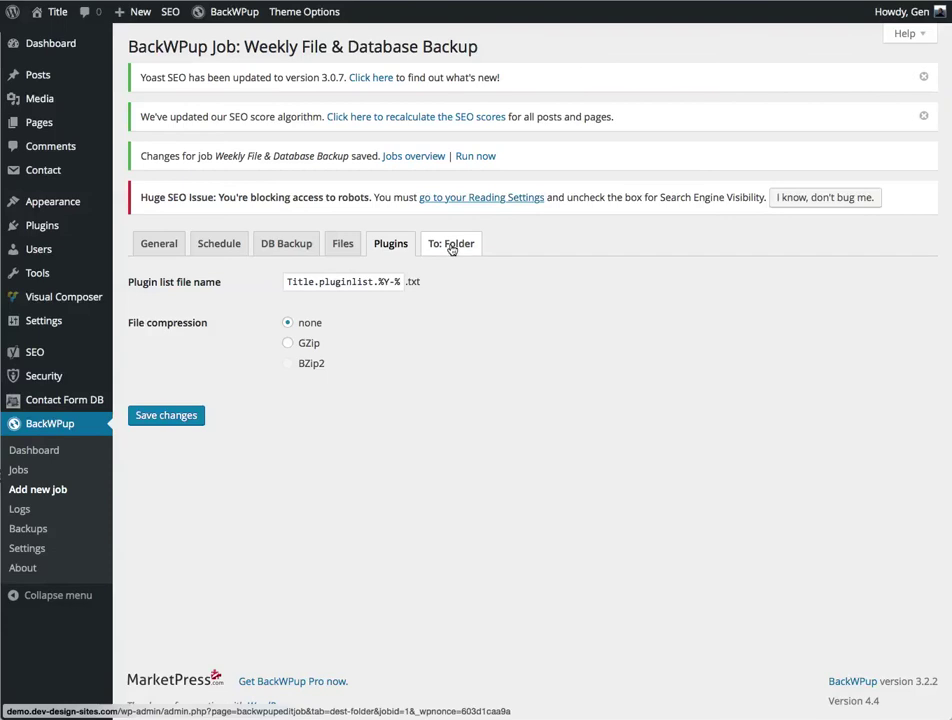
pyautogui.click(446, 262)
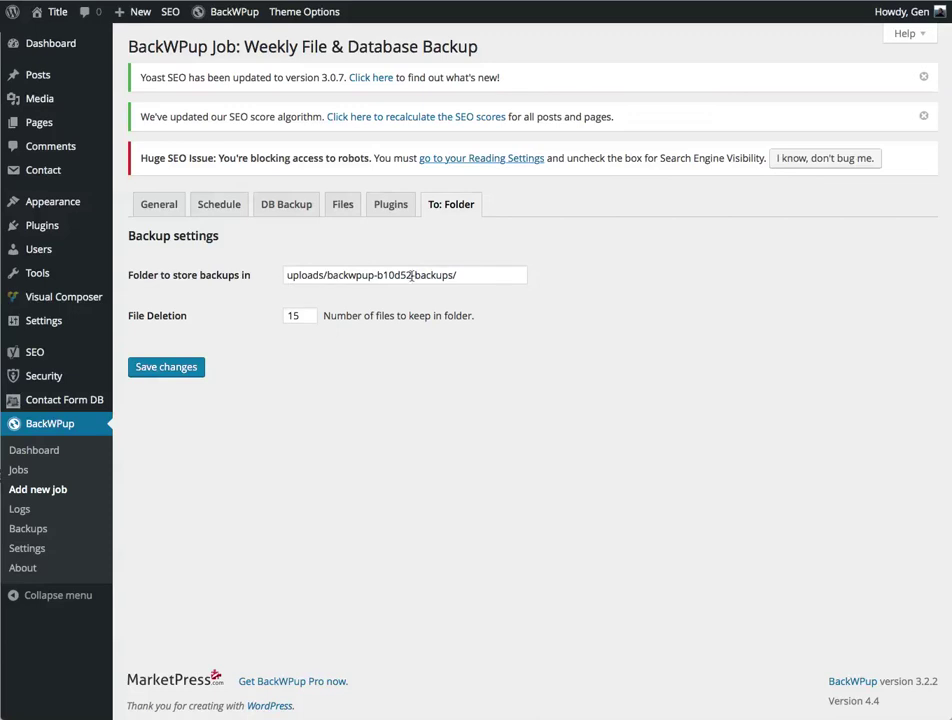
pyautogui.moveTo(413, 275); pyautogui.dragTo(377, 281)
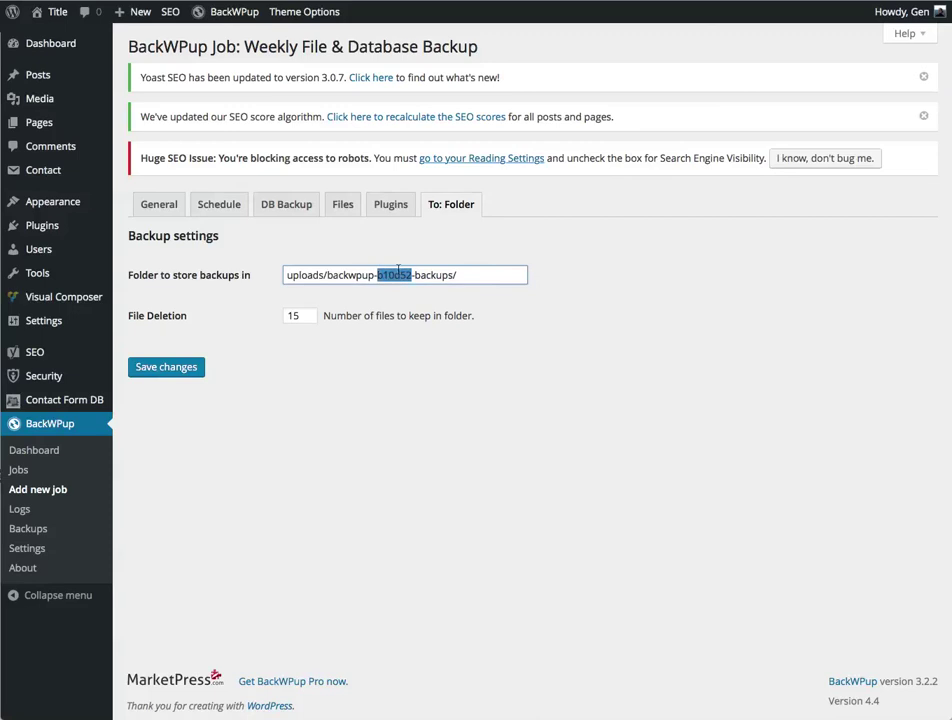
pyautogui.press('BackSpace')
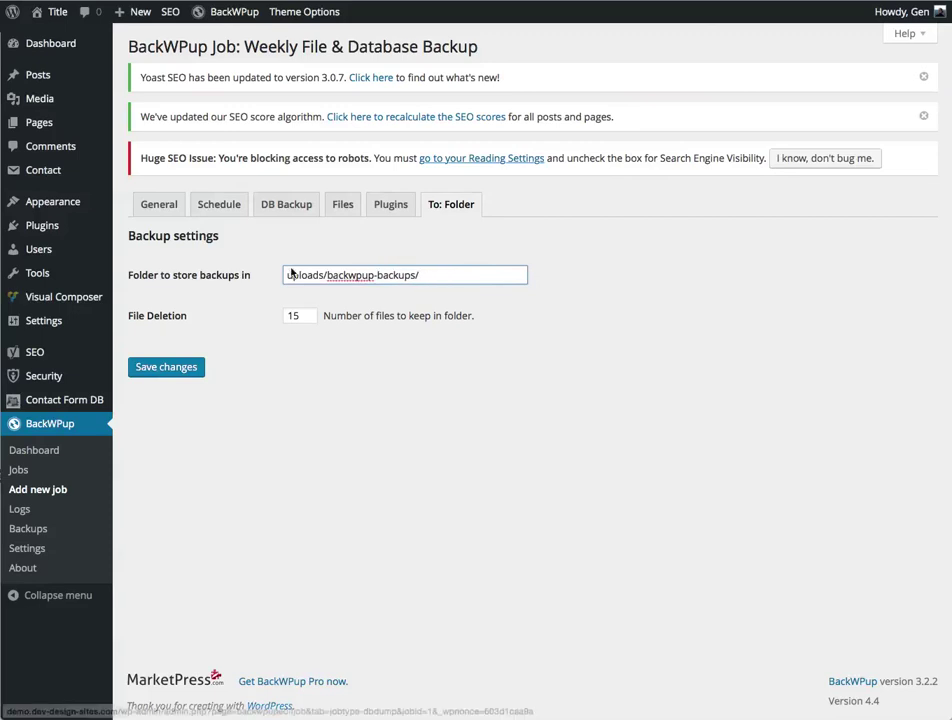
pyautogui.click(348, 402)
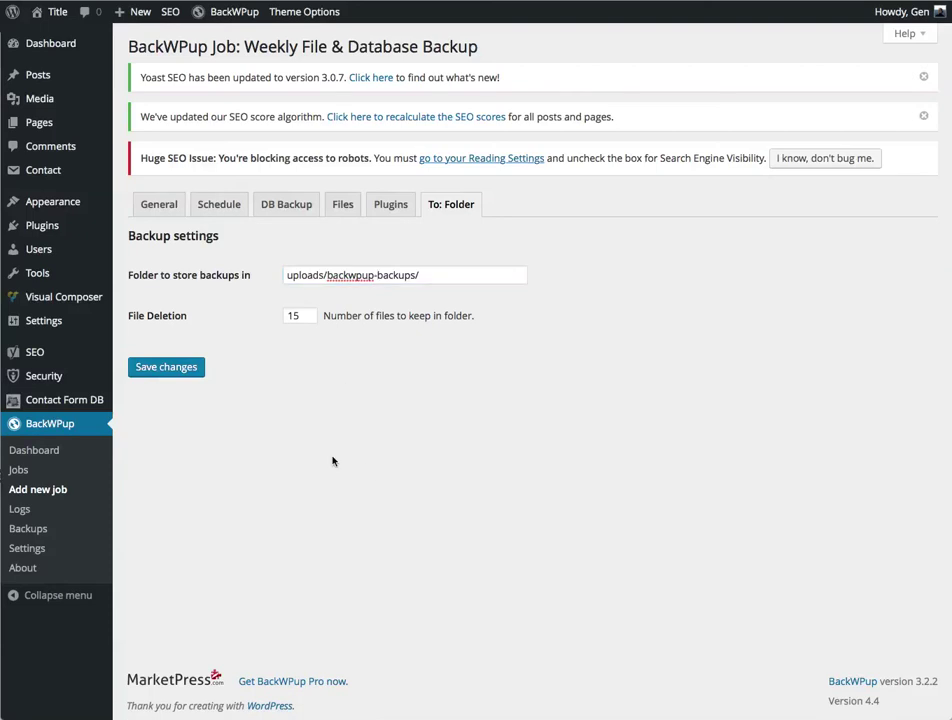
pyautogui.doubleClick(304, 315)
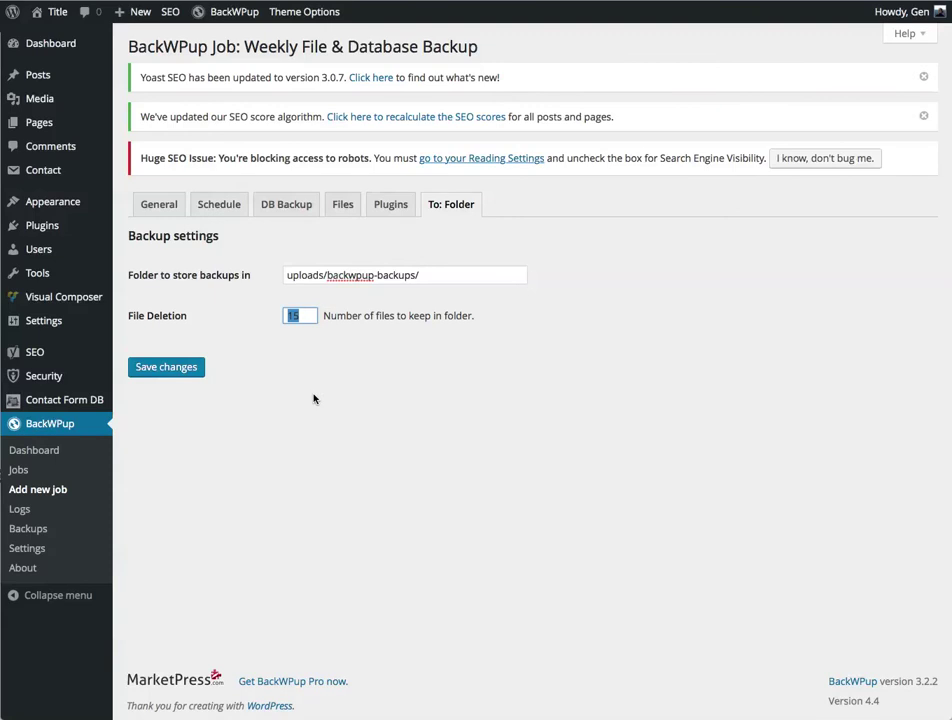
pyautogui.write('4')
pyautogui.click(175, 370)
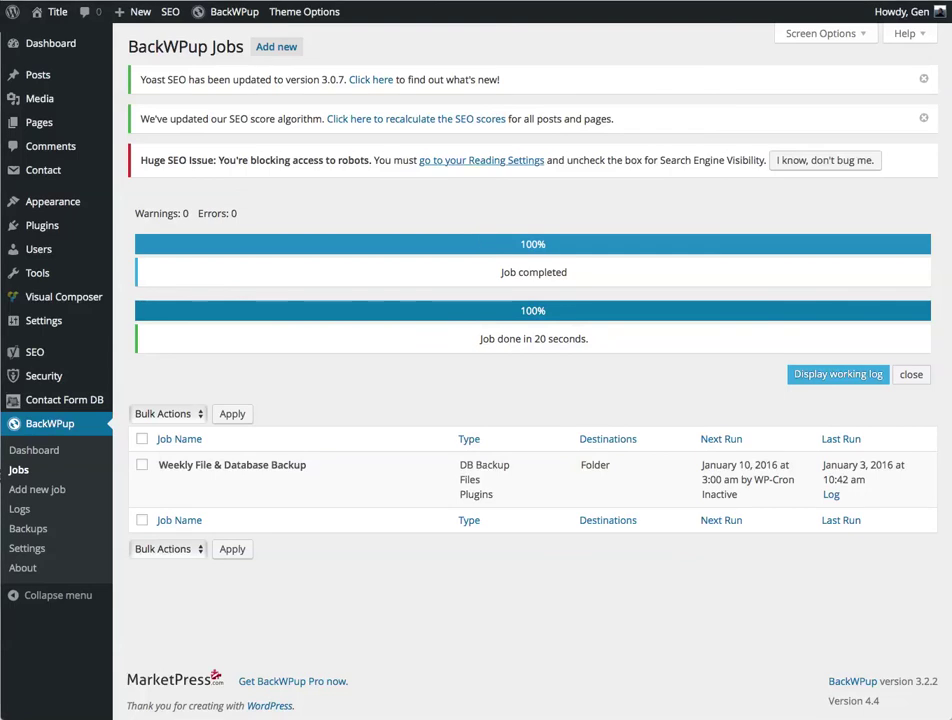
# - Dismiss the X11 installation prompt while the weekly job runs
pyautogui.click(547, 473)
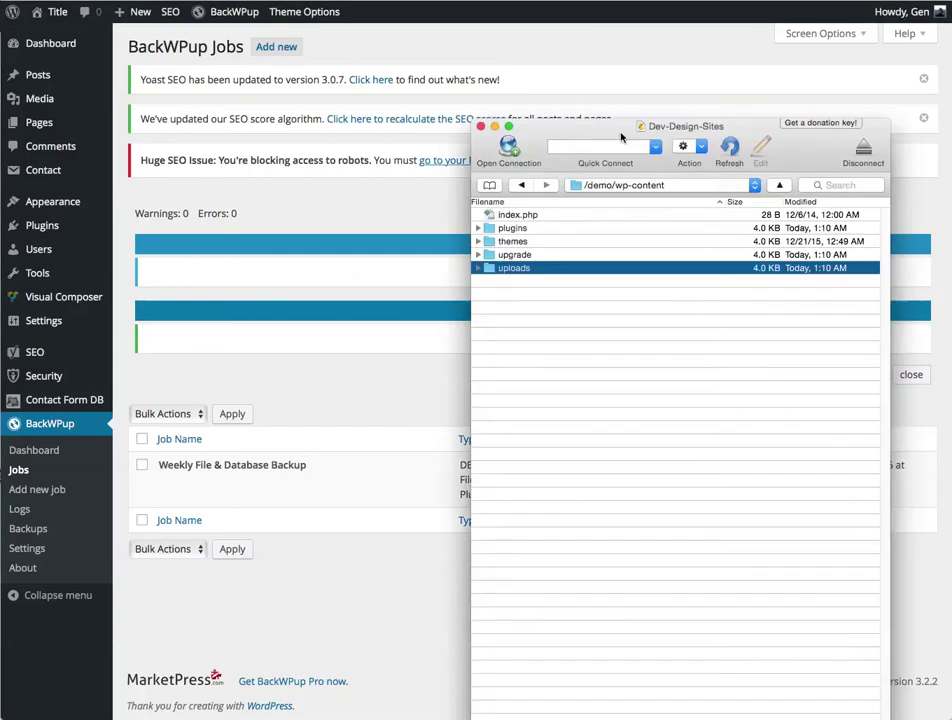
# - Refresh Cyberduck, open uploads/backwpup-backups to find the 18.1 MB archive, then move the window aside
pyautogui.moveTo(620, 136); pyautogui.dragTo(427, 134)
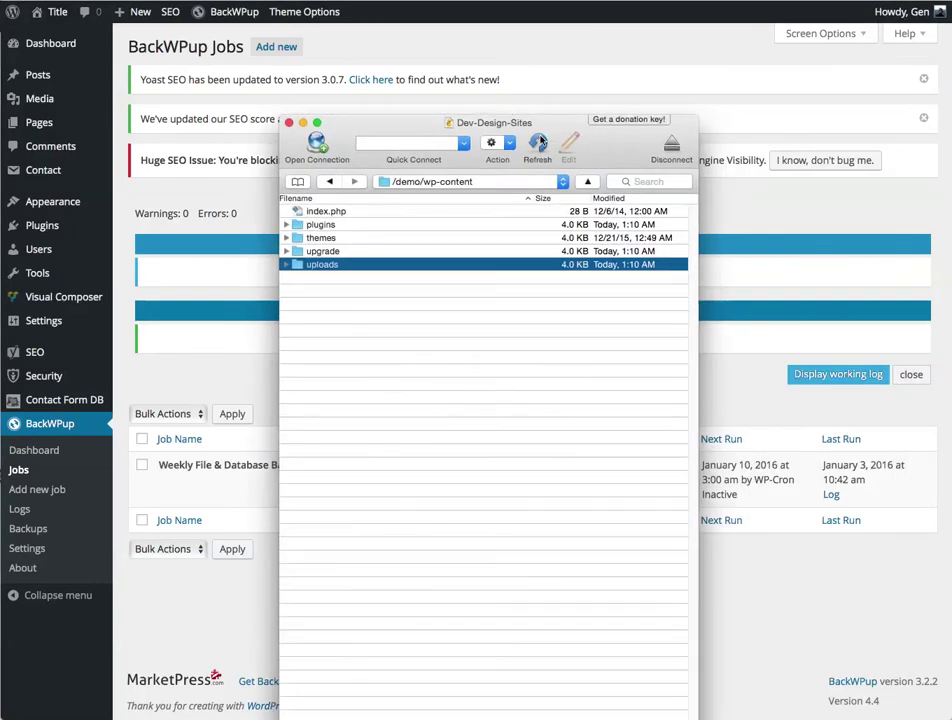
pyautogui.click(551, 161)
pyautogui.doubleClick(301, 265)
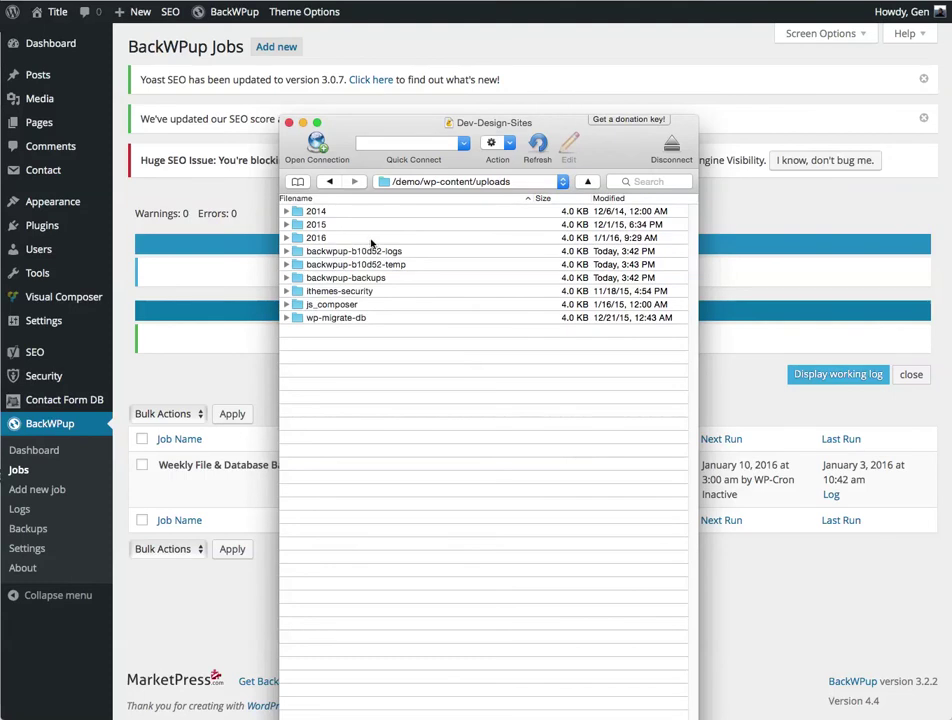
pyautogui.click(402, 254)
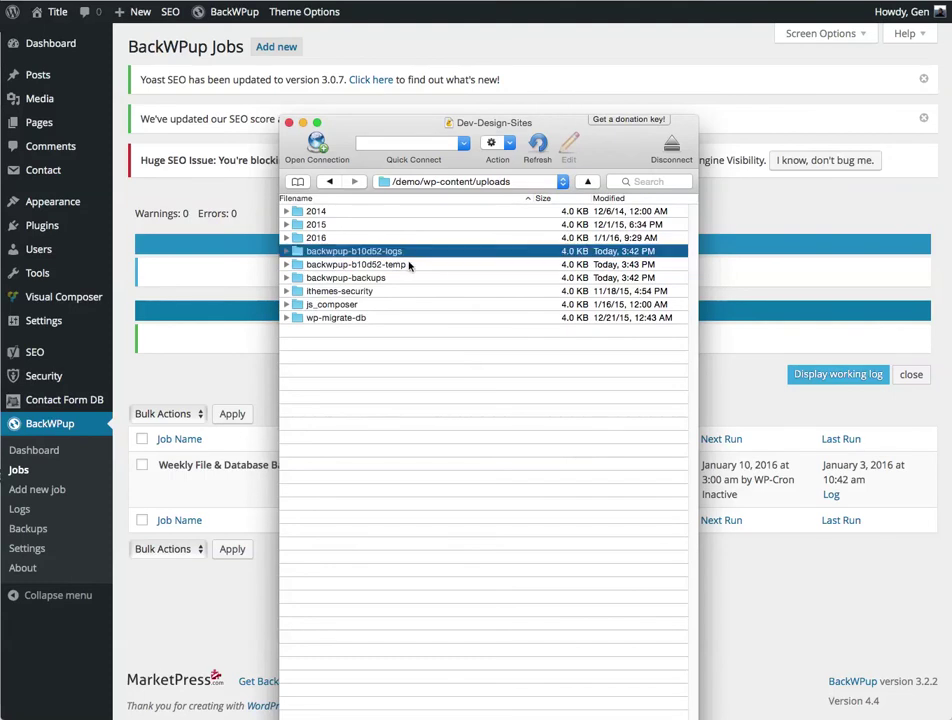
pyautogui.click(374, 265)
pyautogui.click(345, 278)
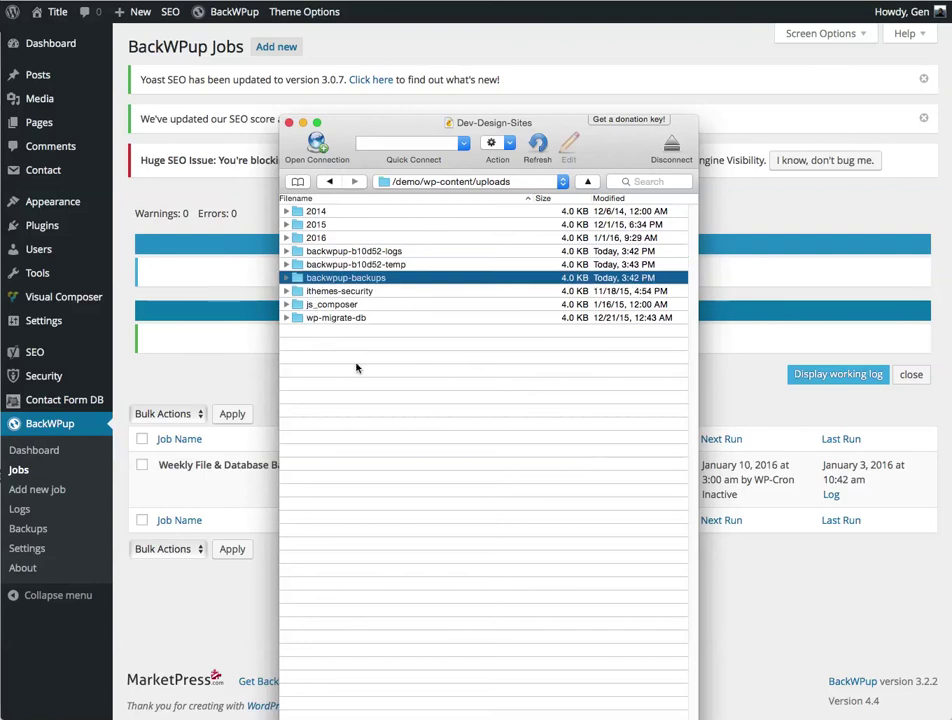
pyautogui.doubleClick(299, 279)
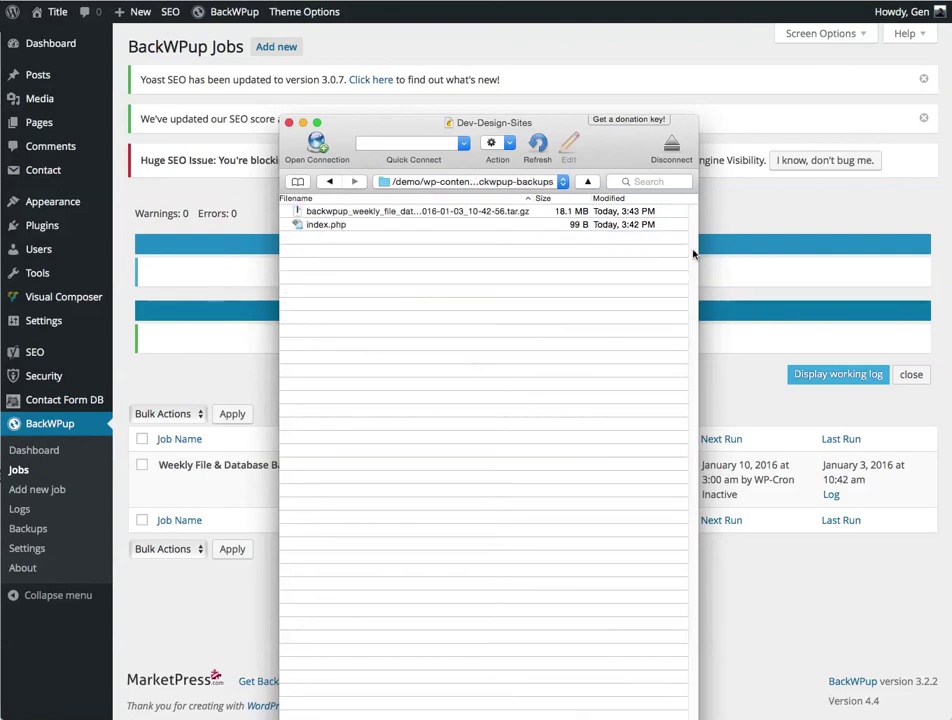
pyautogui.moveTo(695, 249); pyautogui.dragTo(853, 253)
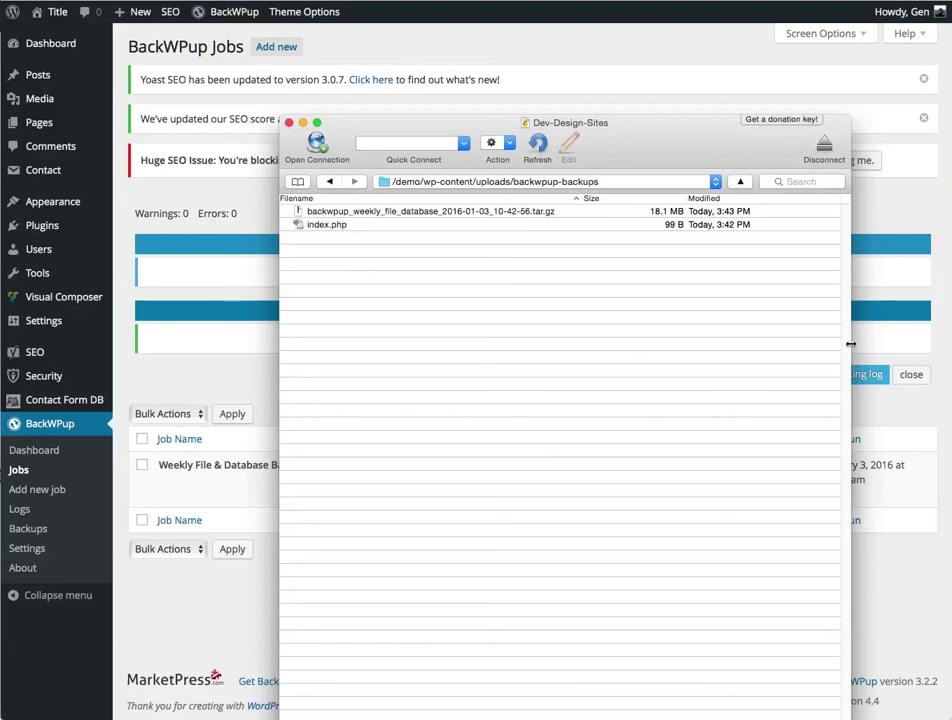
pyautogui.moveTo(850, 342); pyautogui.dragTo(714, 345)
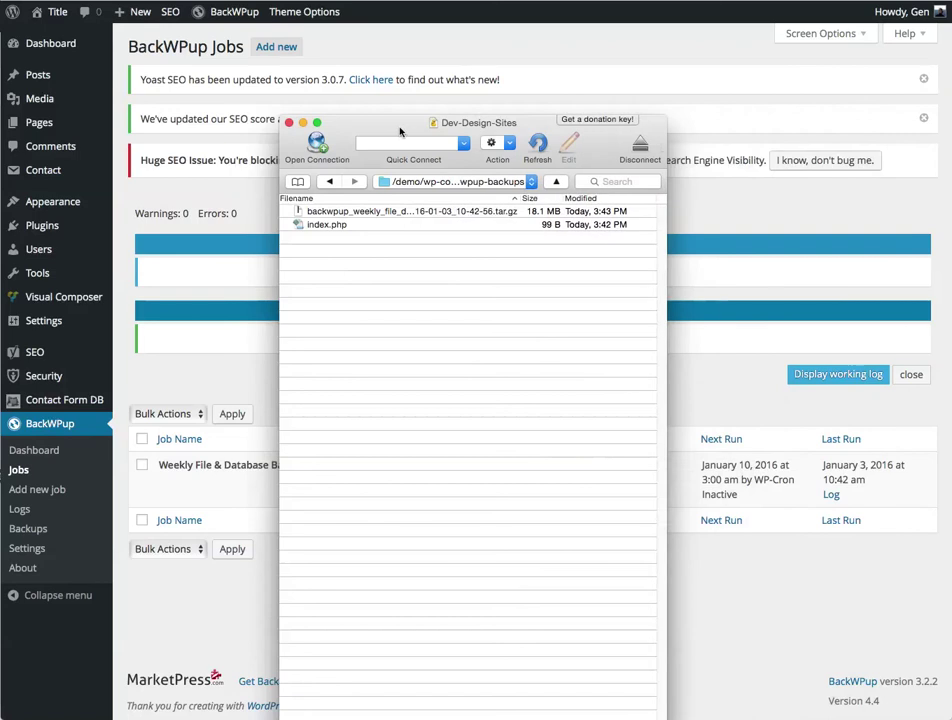
pyautogui.moveTo(489, 187); pyautogui.dragTo(951, 190)
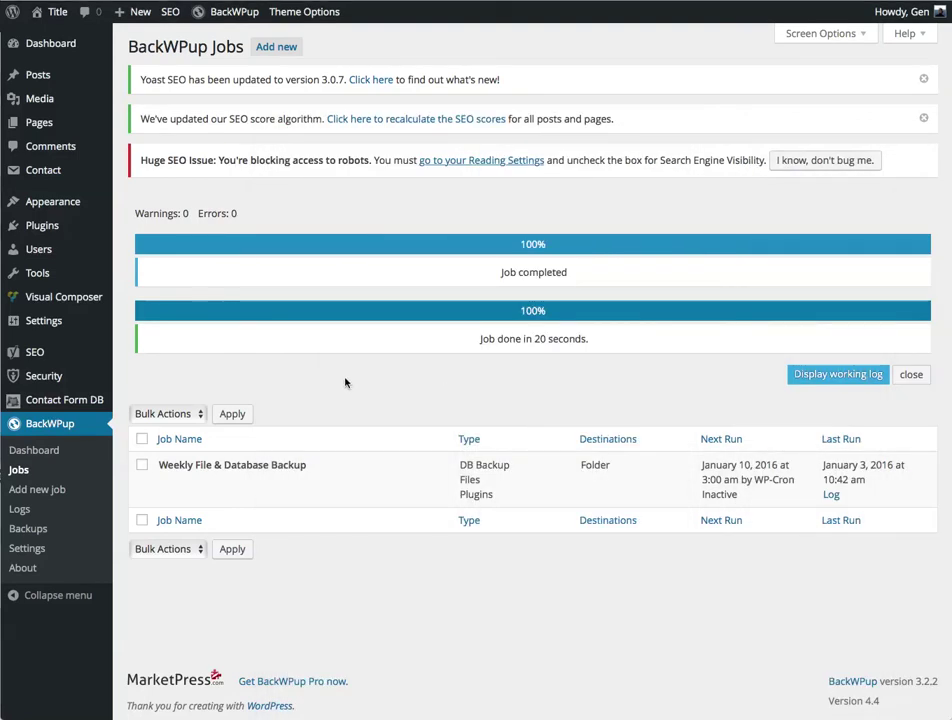
# - Create a new job named Daily Database that does not back up files
pyautogui.click(278, 47)
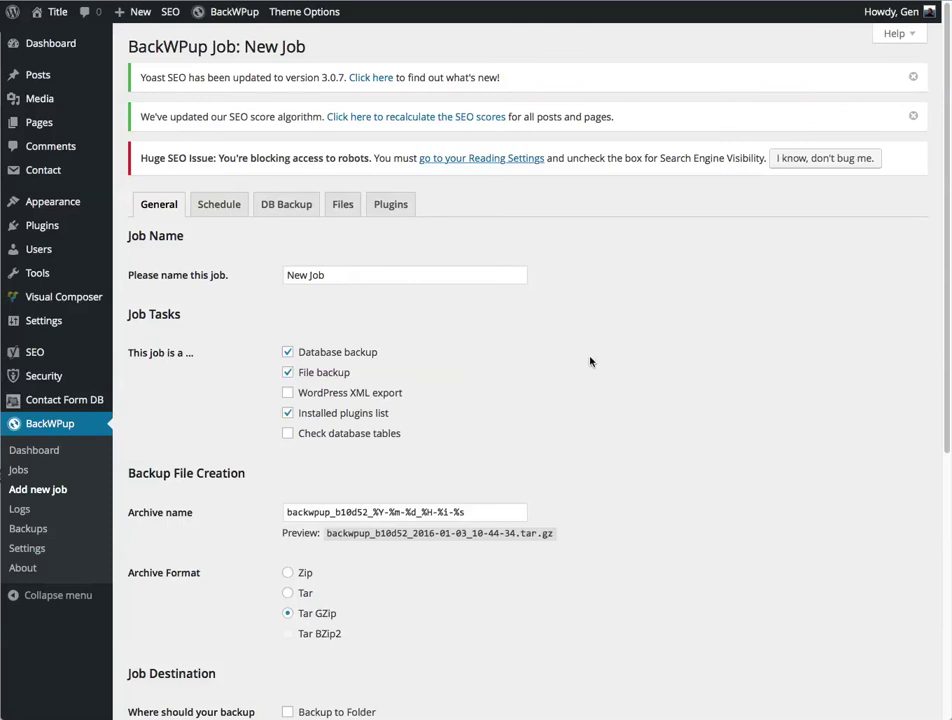
pyautogui.moveTo(948, 262); pyautogui.dragTo(948, 361)
pyautogui.click(364, 122)
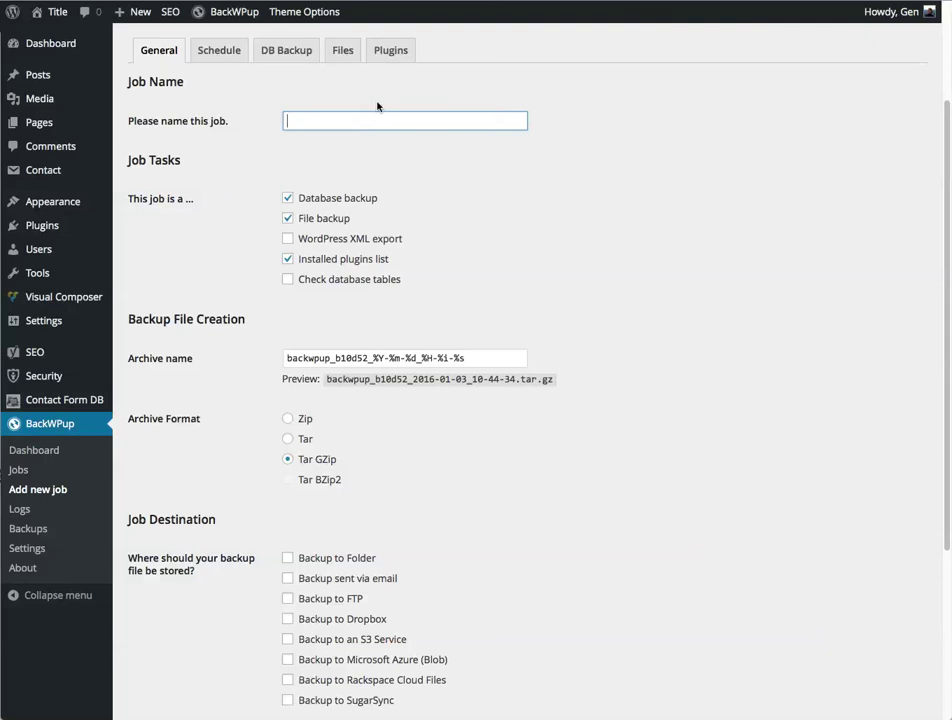
pyautogui.write('Daily Database')
pyautogui.click(288, 219)
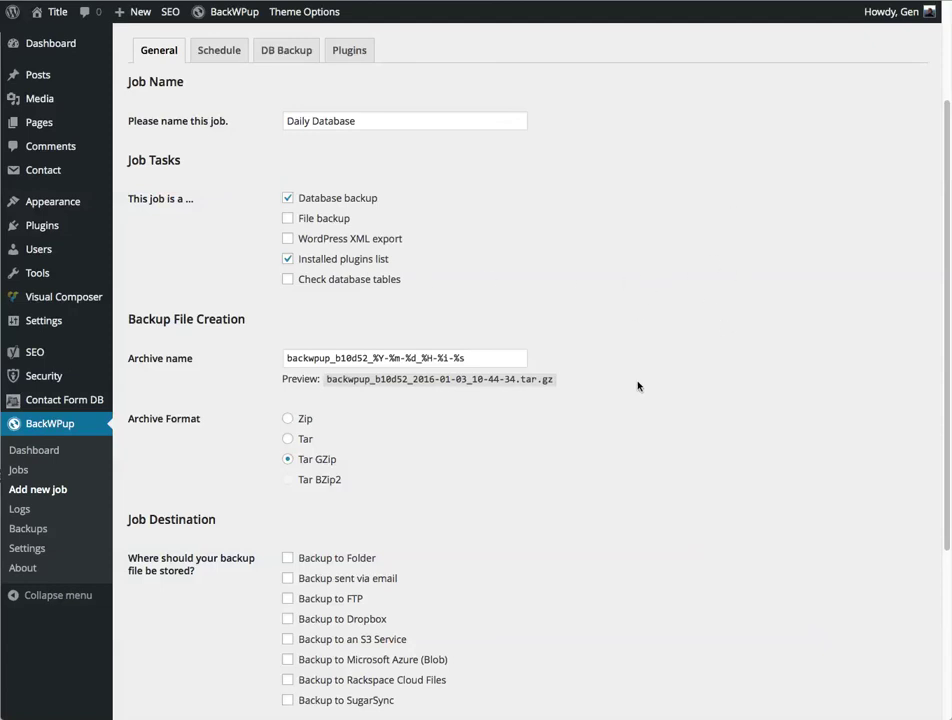
# - Replace b10d52 in the archive name with daily_database and choose Dropbox as the destination
pyautogui.scroll(-3, 695, 402)
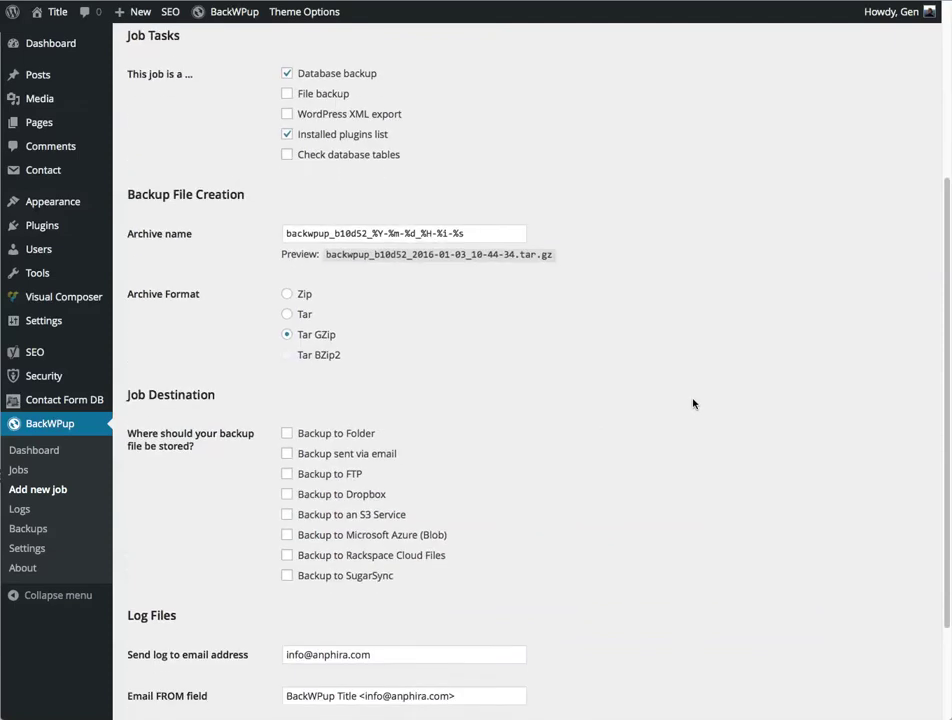
pyautogui.moveTo(368, 227); pyautogui.dragTo(348, 227)
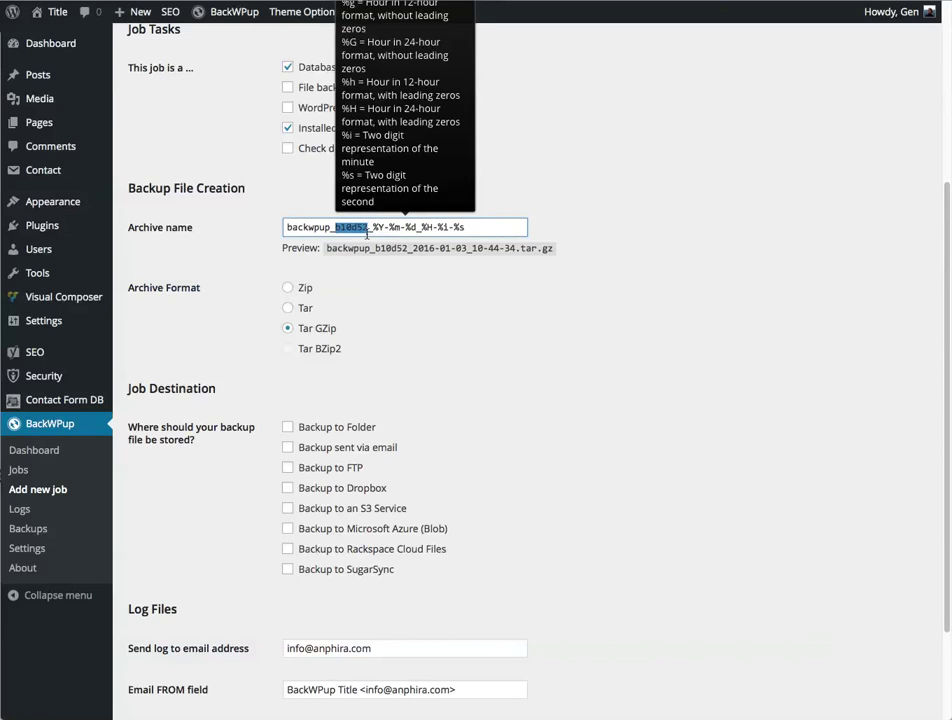
pyautogui.write('daily')
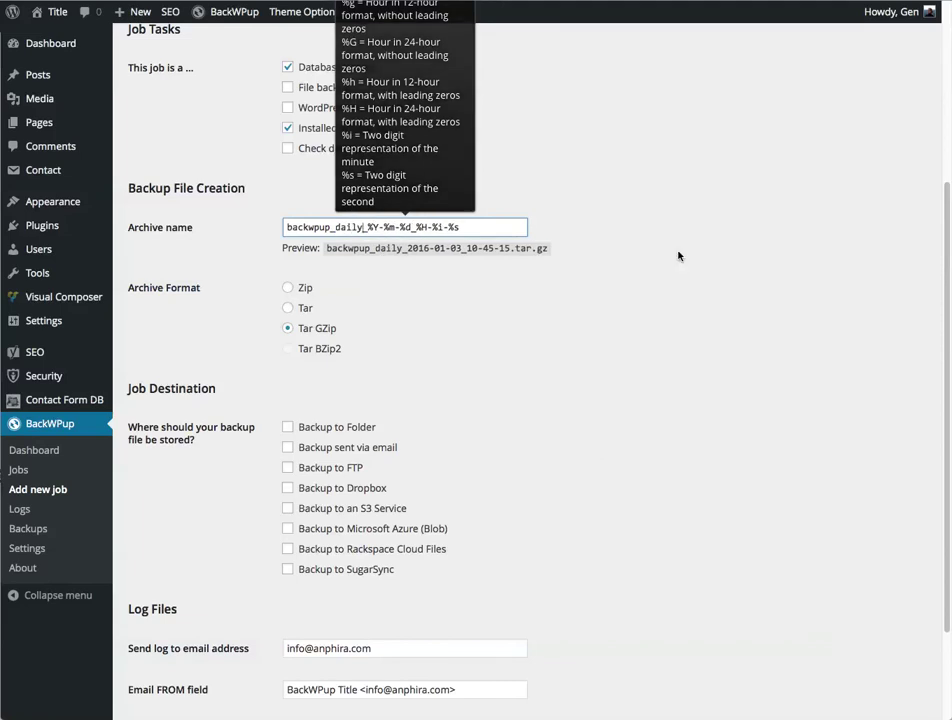
pyautogui.write('_database')
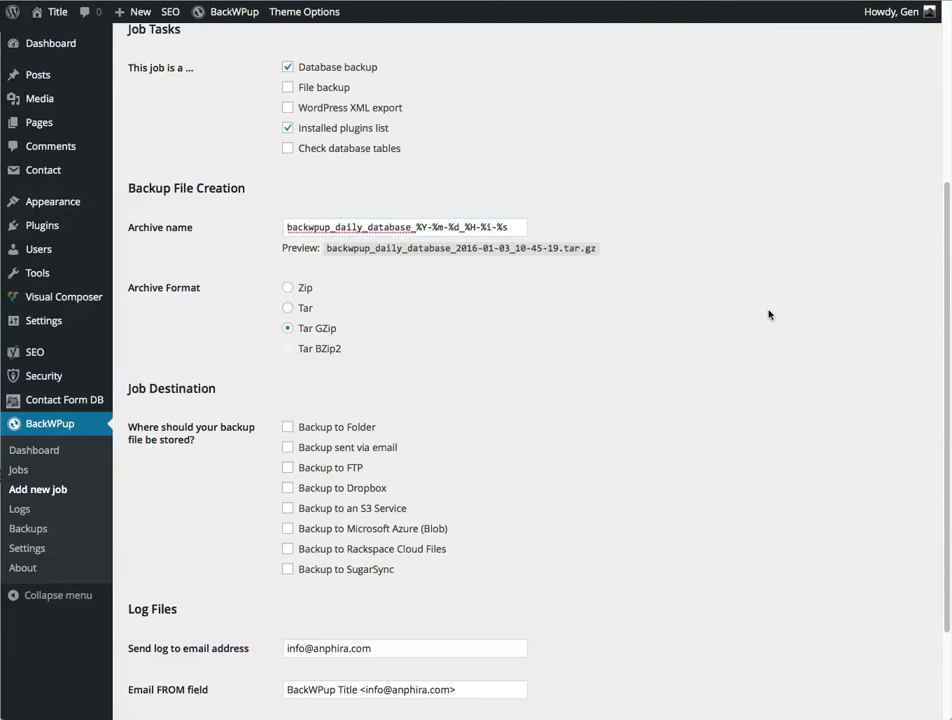
pyautogui.click(288, 489)
pyautogui.scroll(-3, 265, 550)
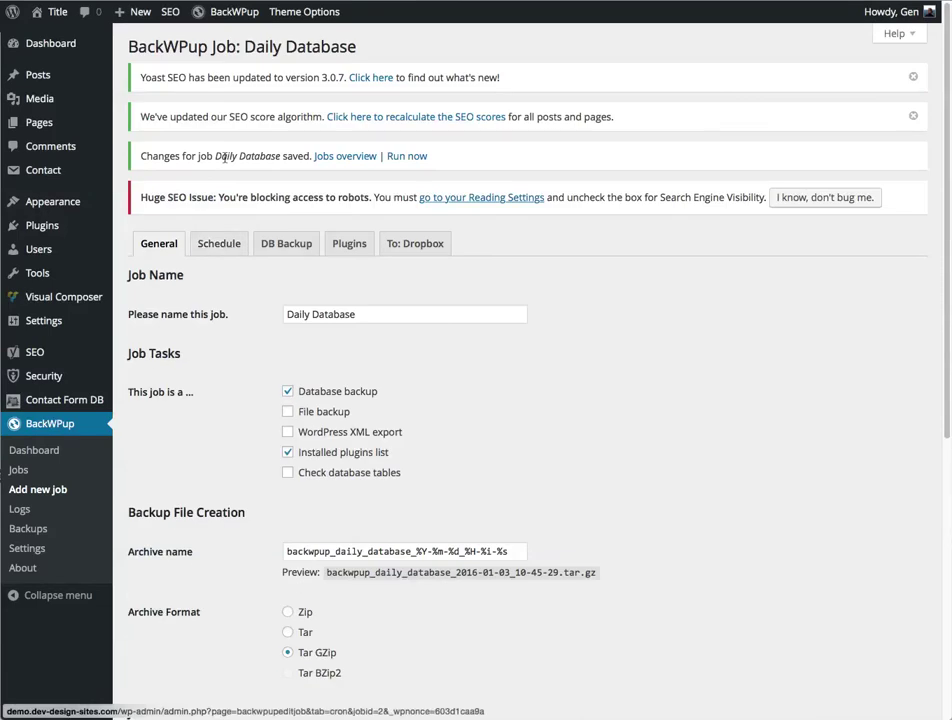
# - Schedule the Daily Database job with WordPress cron to run daily at minute 10 (03:10)
pyautogui.click(223, 244)
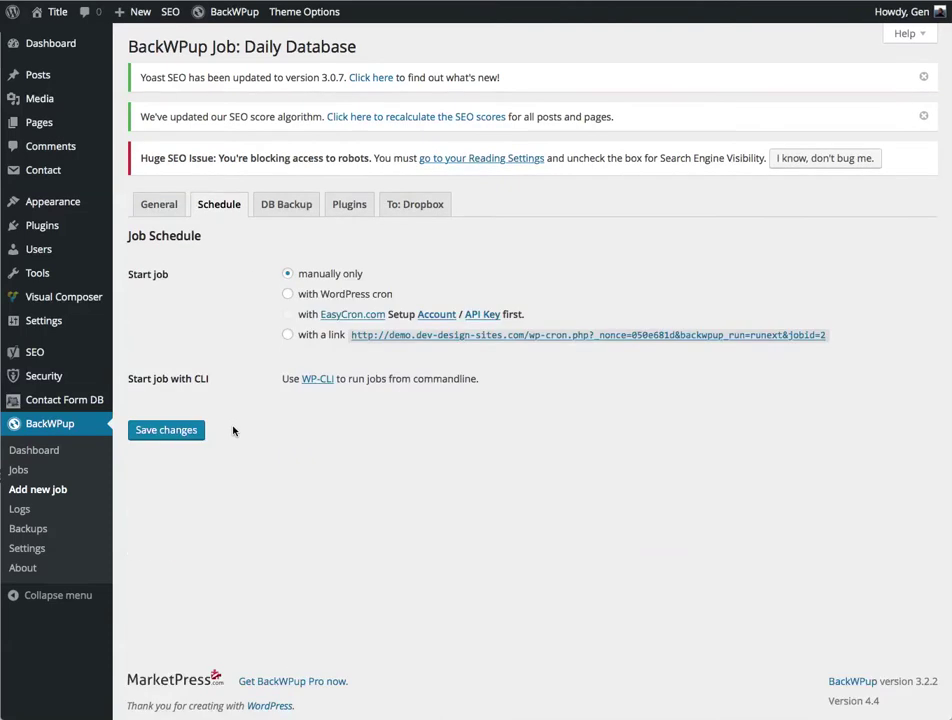
pyautogui.click(287, 294)
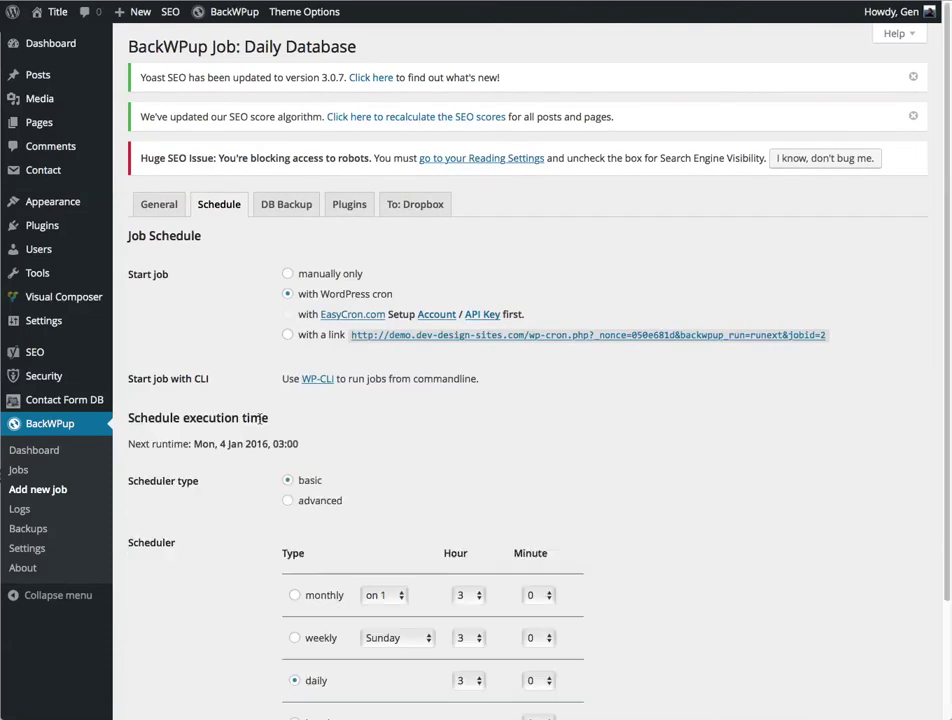
pyautogui.scroll(-3, 262, 420)
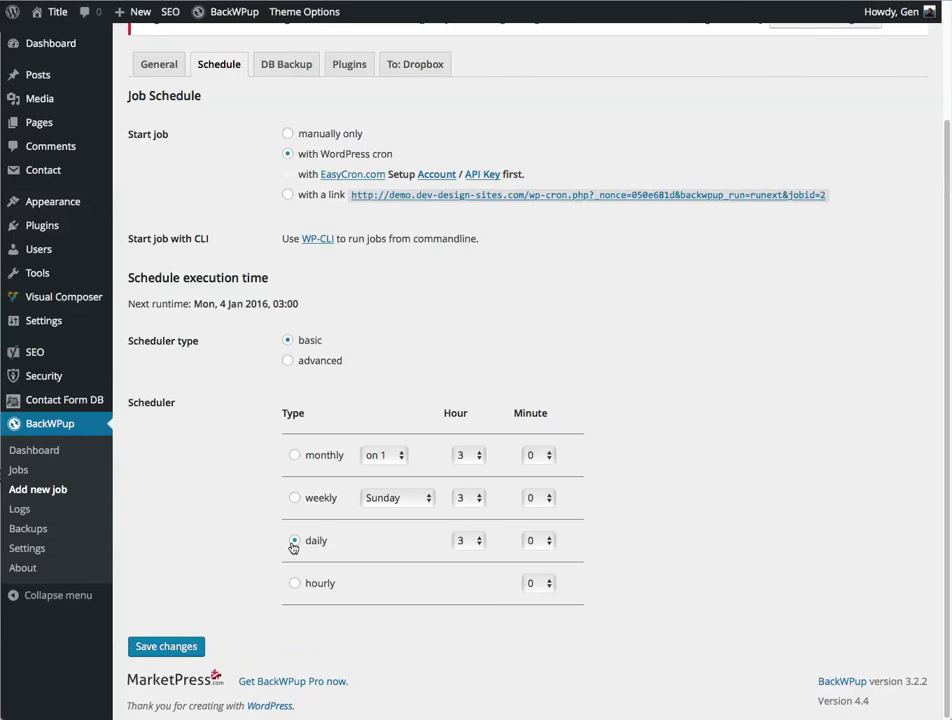
pyautogui.click(538, 540)
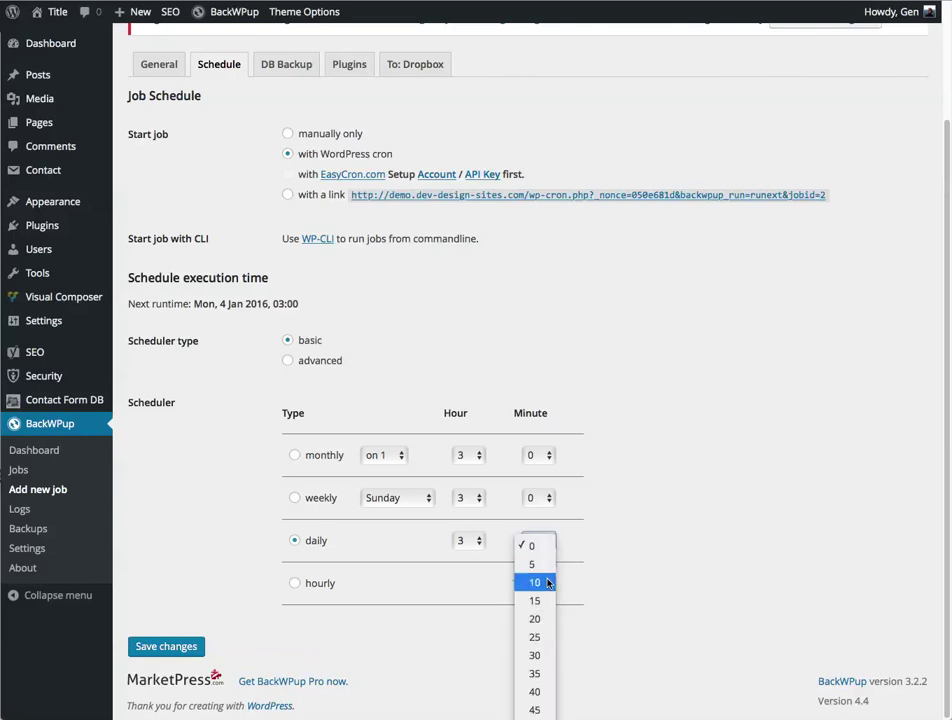
pyautogui.click(545, 582)
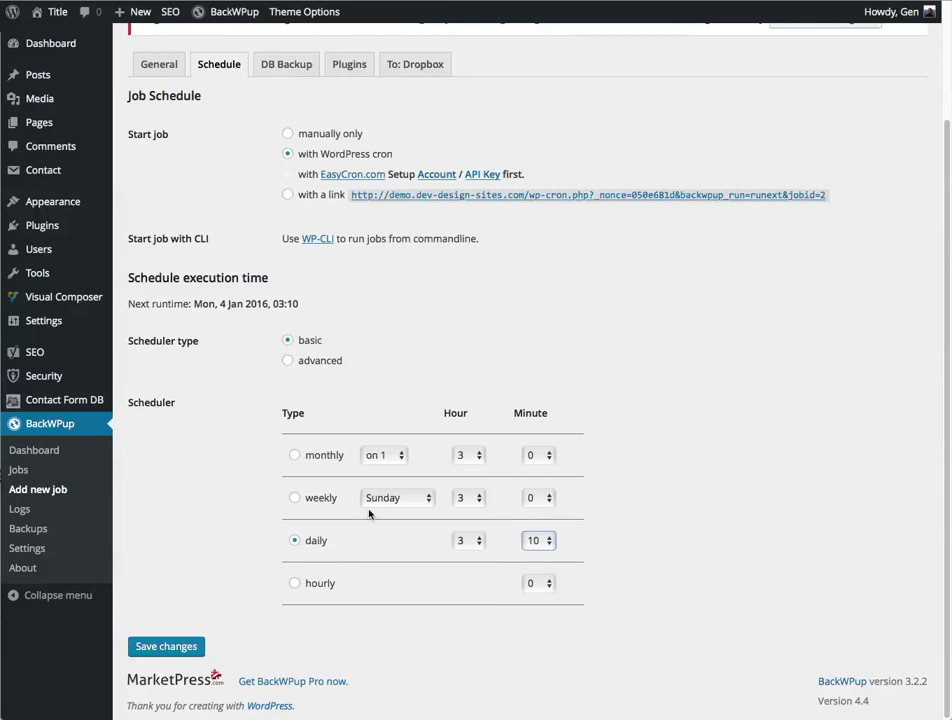
pyautogui.scroll(3, 400, 520)
# - Compress the database dump with GZip, then move on to the Dropbox destination settings
pyautogui.click(287, 205)
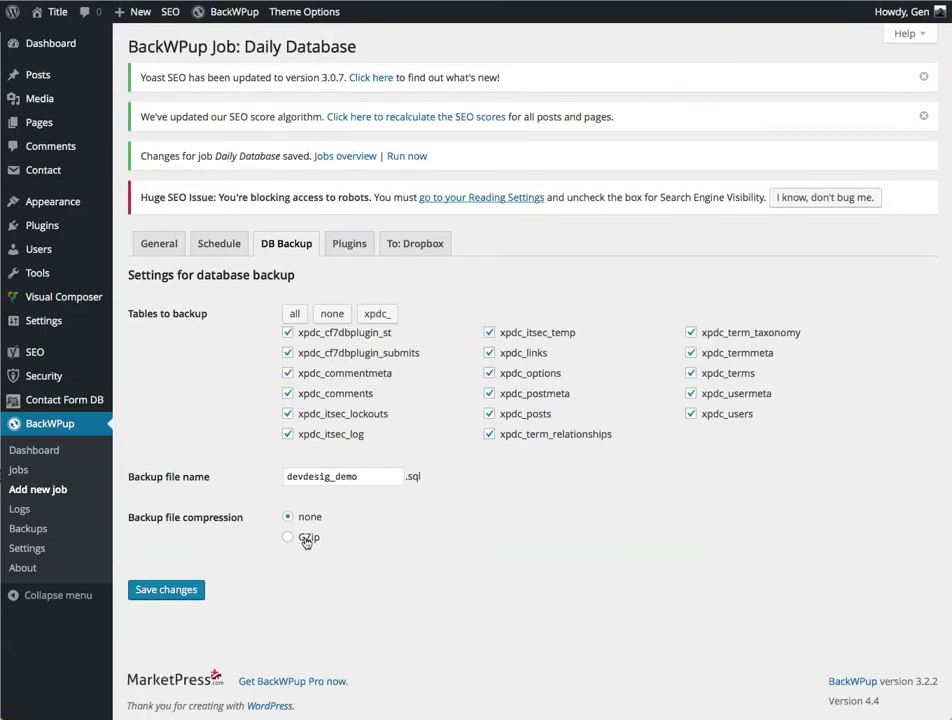
pyautogui.click(307, 539)
pyautogui.click(357, 247)
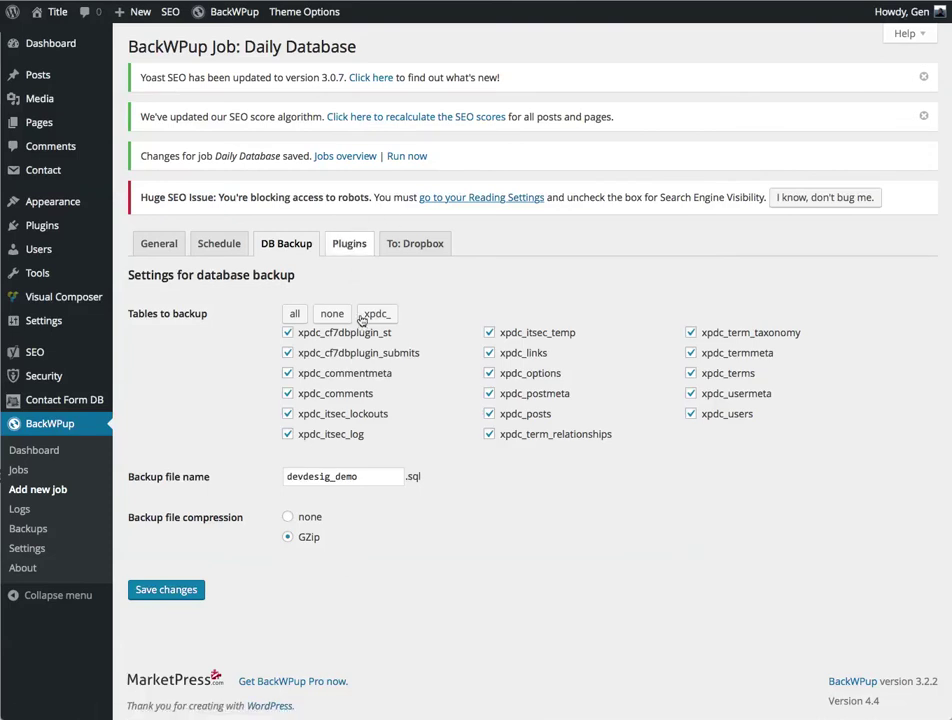
pyautogui.click(420, 246)
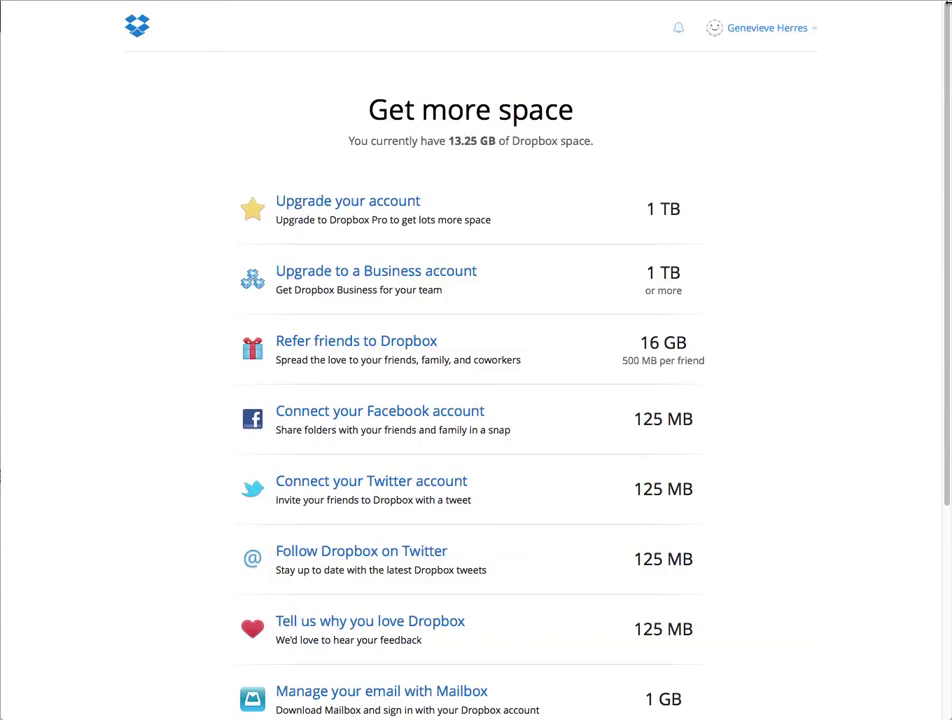
# - Check Dropbox's recently synced files, then return to the WordPress job settings
pyautogui.click(910, 1)
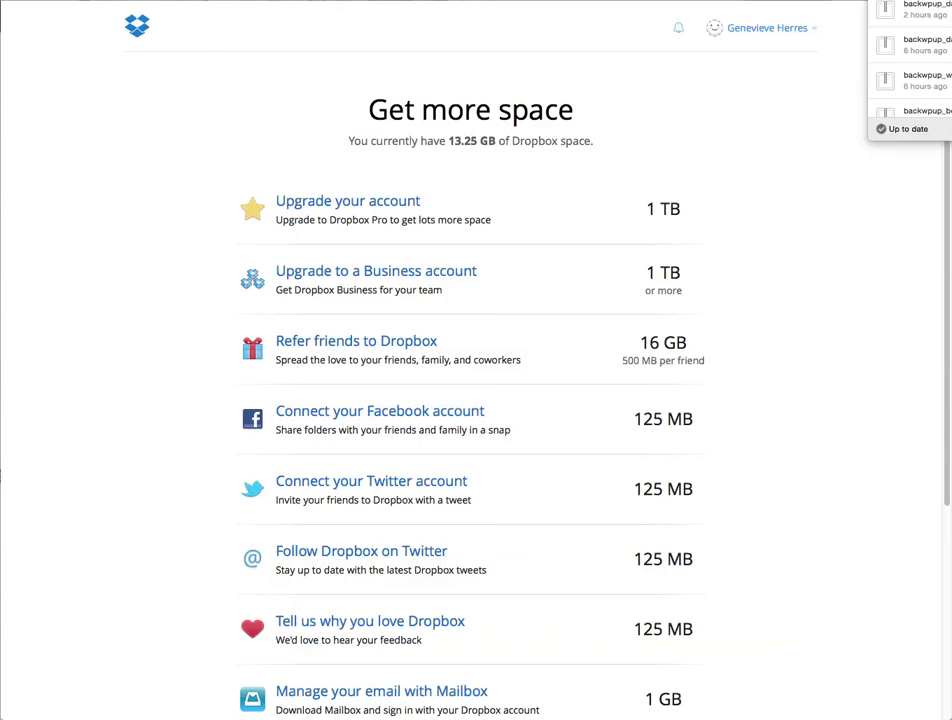
pyautogui.click(888, 289)
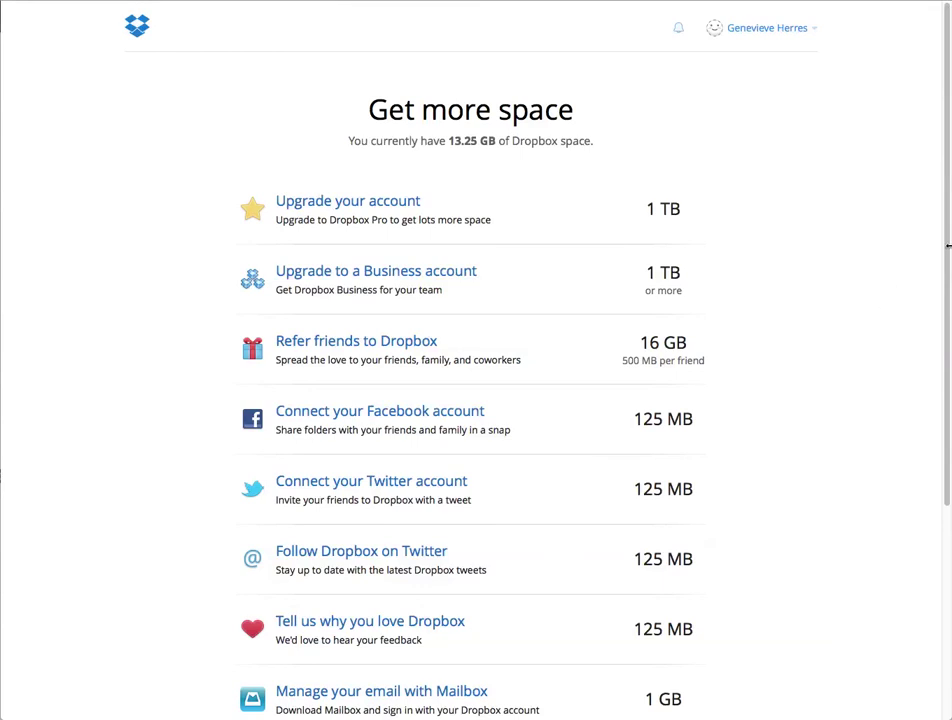
pyautogui.moveTo(947, 249); pyautogui.dragTo(931, 134)
pyautogui.rightClick(742, 121)
pyautogui.press('Escape')
pyautogui.press('super+w')
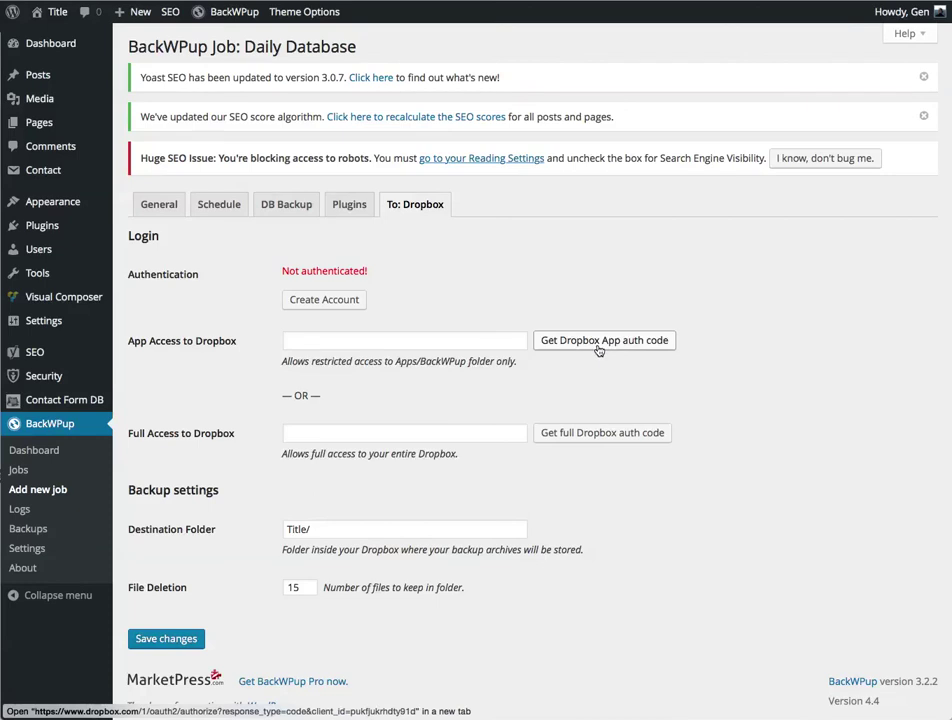
# - Review the restricted Apps/BackWPup access note and request a Dropbox app auth code
pyautogui.moveTo(292, 362); pyautogui.dragTo(518, 362)
pyautogui.click(548, 366)
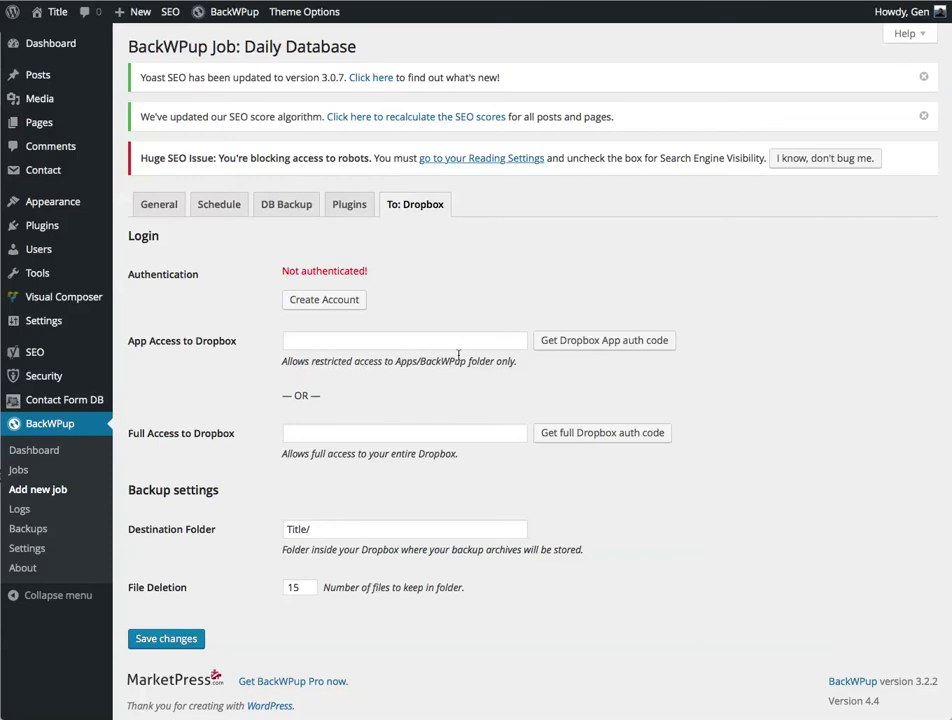
pyautogui.moveTo(398, 364); pyautogui.dragTo(465, 366)
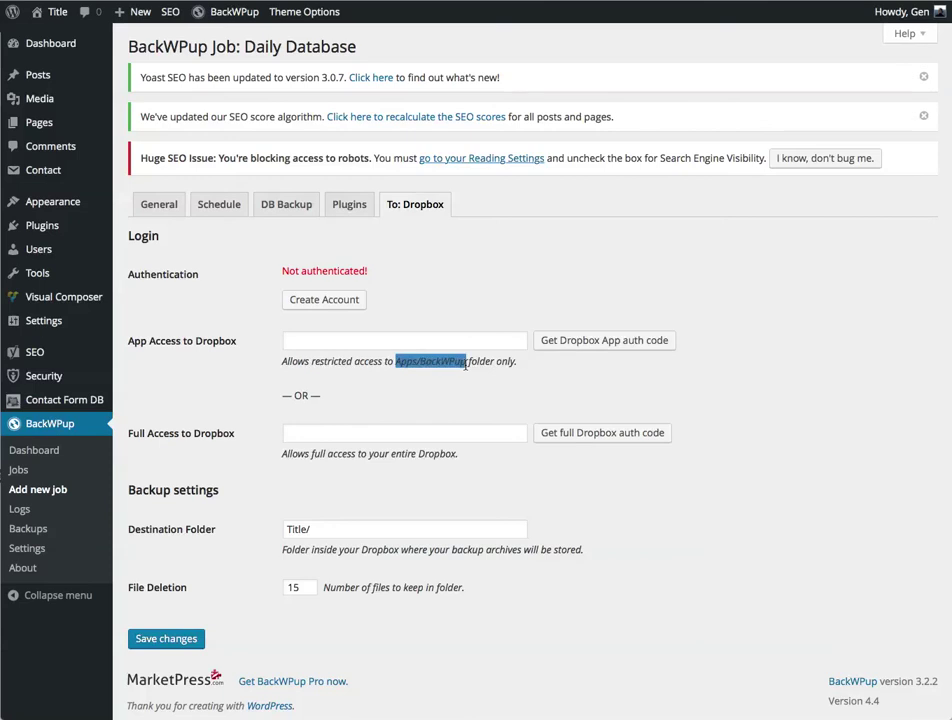
pyautogui.click(531, 368)
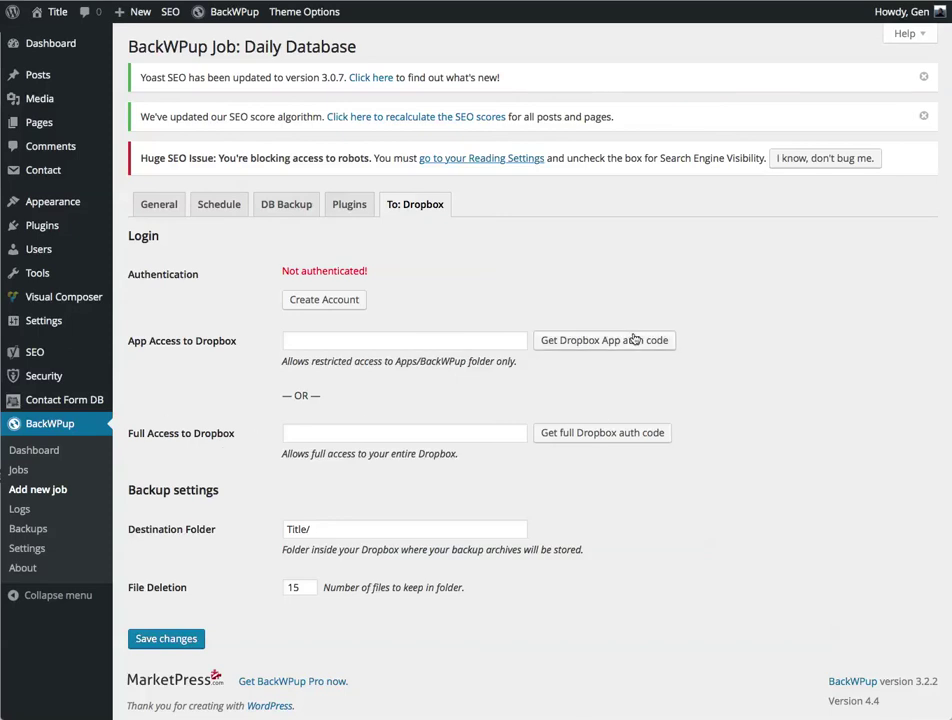
pyautogui.click(614, 342)
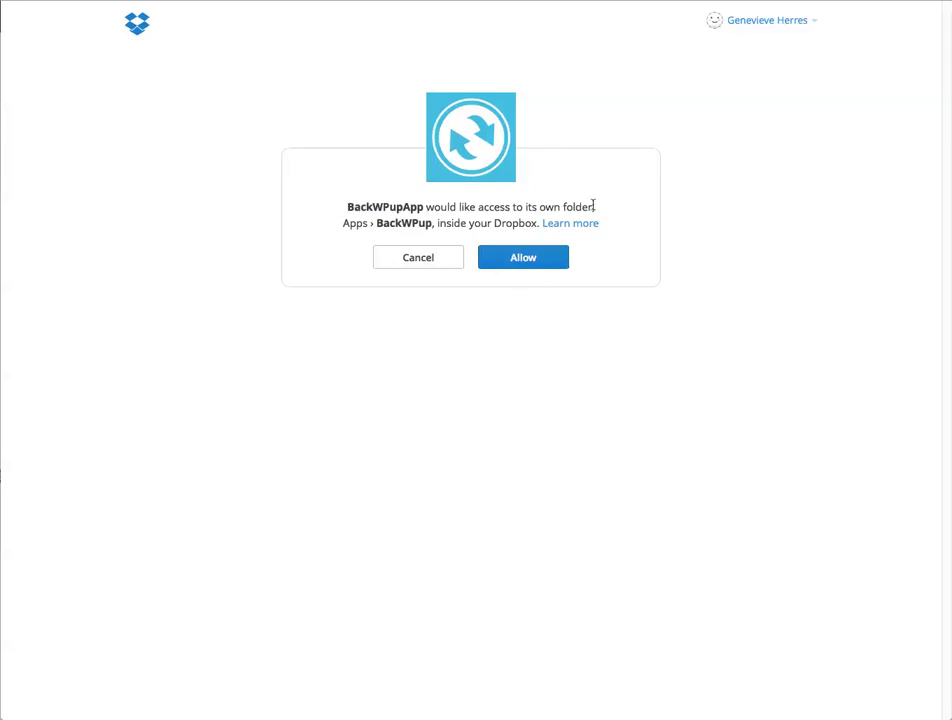
# - Allow BackWPupApp access, select the authorization code, and return to WordPress's app access field
pyautogui.click(526, 262)
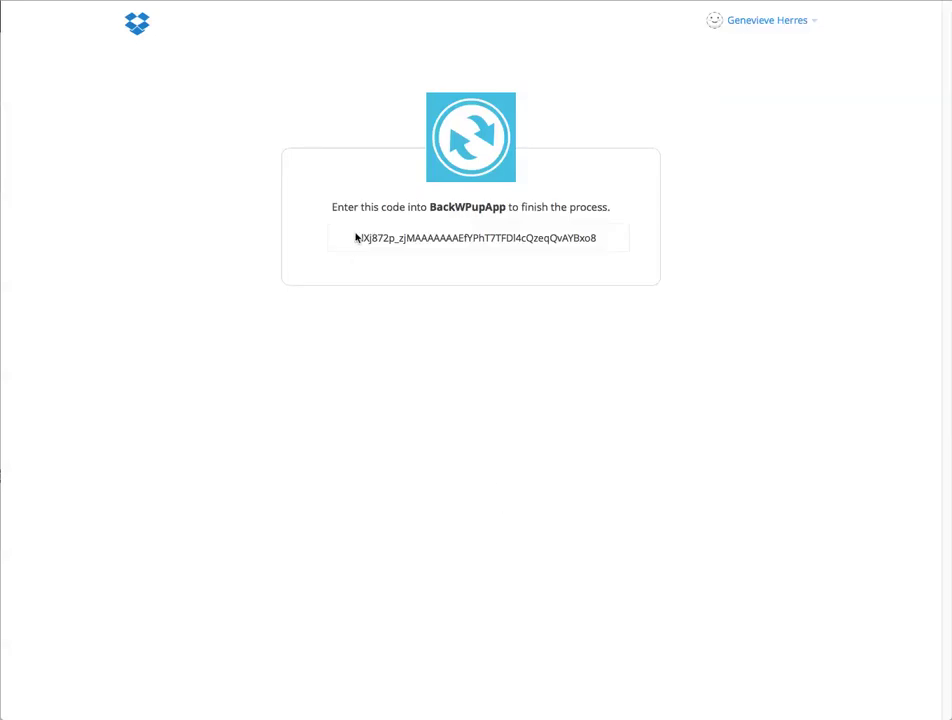
pyautogui.moveTo(359, 238); pyautogui.dragTo(608, 231)
pyautogui.doubleClick(608, 231)
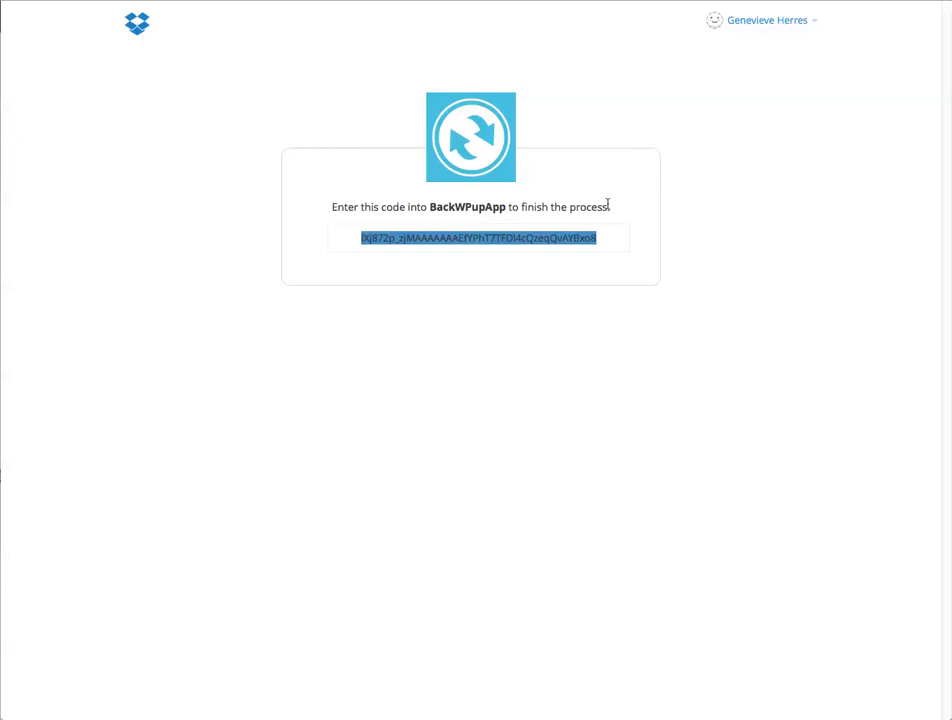
pyautogui.click(199, 1)
pyautogui.click(360, 342)
# - Paste the Dropbox auth code, set the destination folder to Demo/, and keep 14 files
pyautogui.press('super+v')
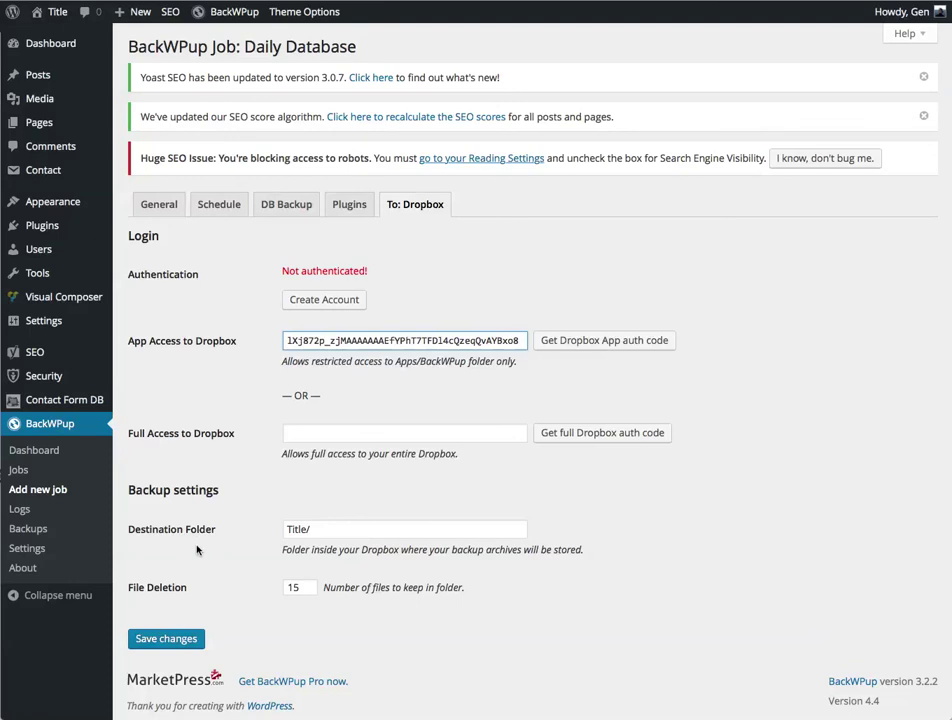
pyautogui.moveTo(307, 530)
pyautogui.doubleClick(299, 529)
pyautogui.write('Demo/')
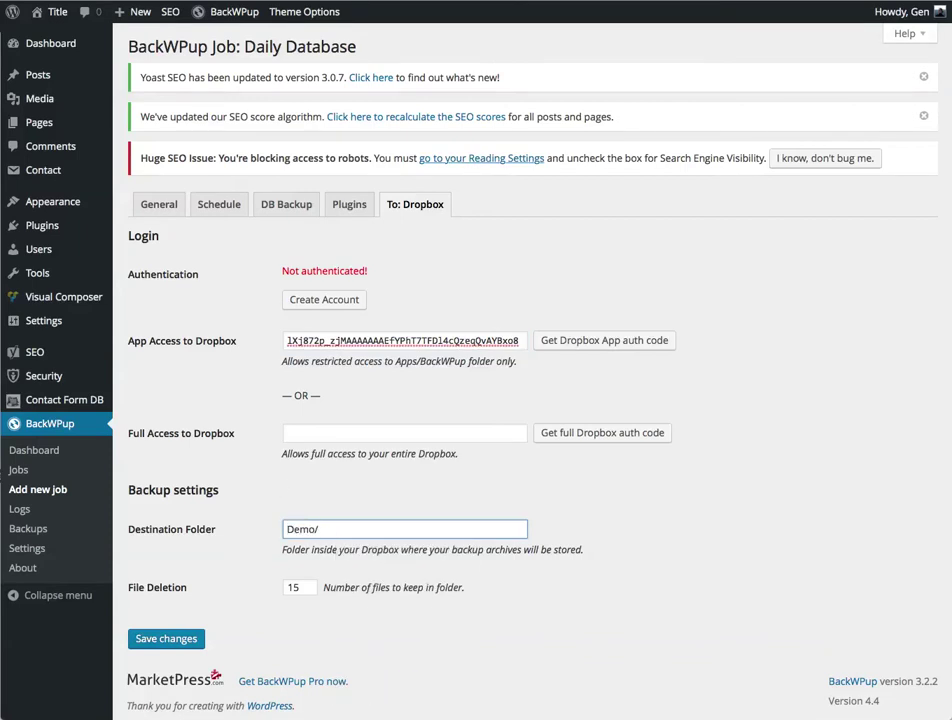
pyautogui.click(302, 588)
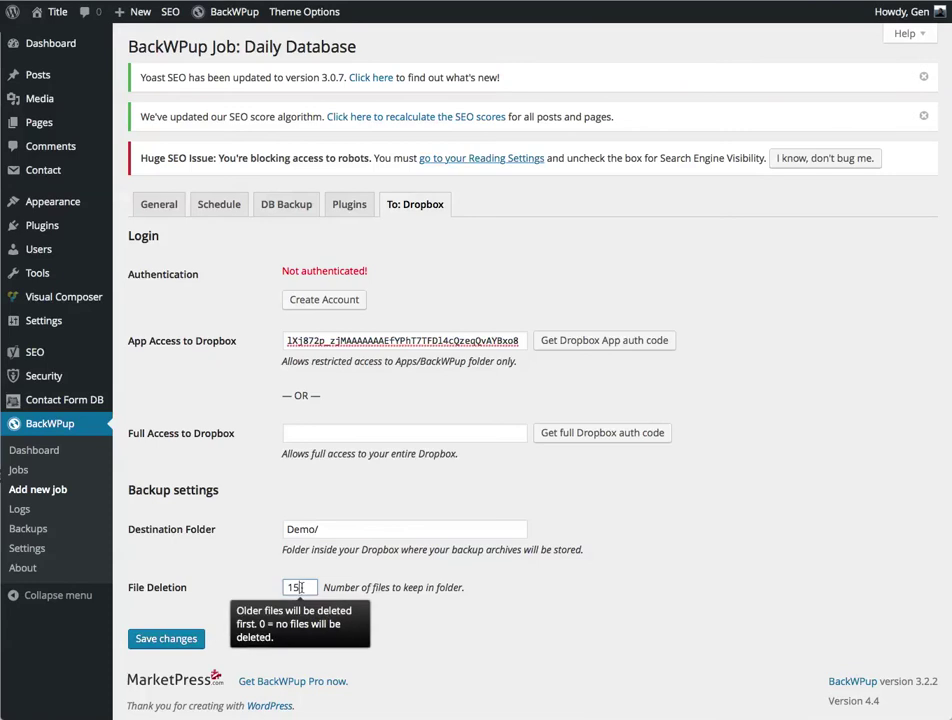
pyautogui.doubleClick(302, 588)
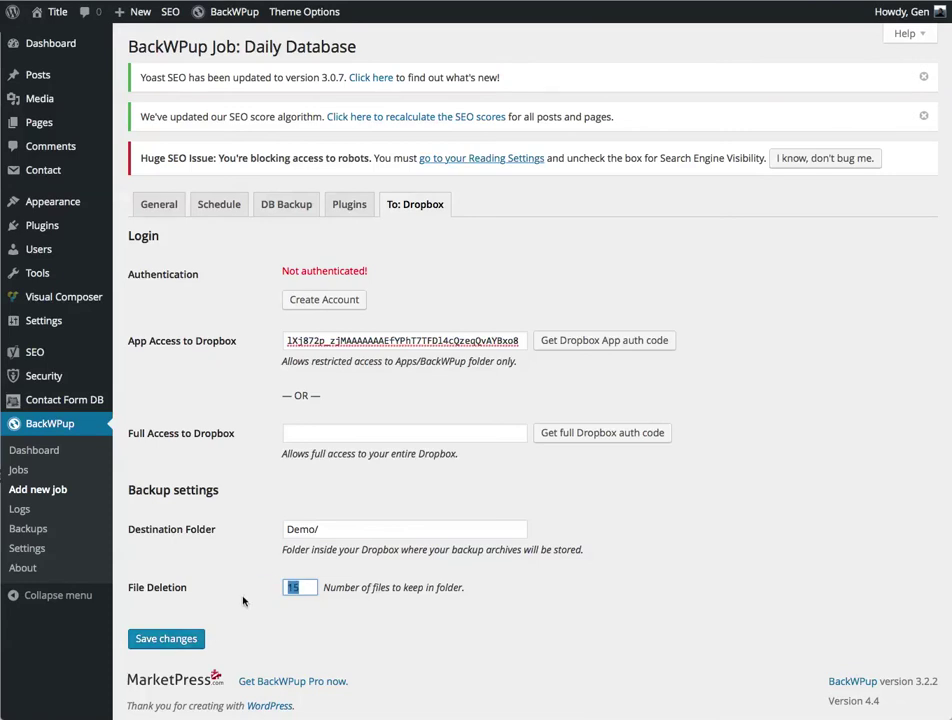
pyautogui.write('14')
pyautogui.click(234, 587)
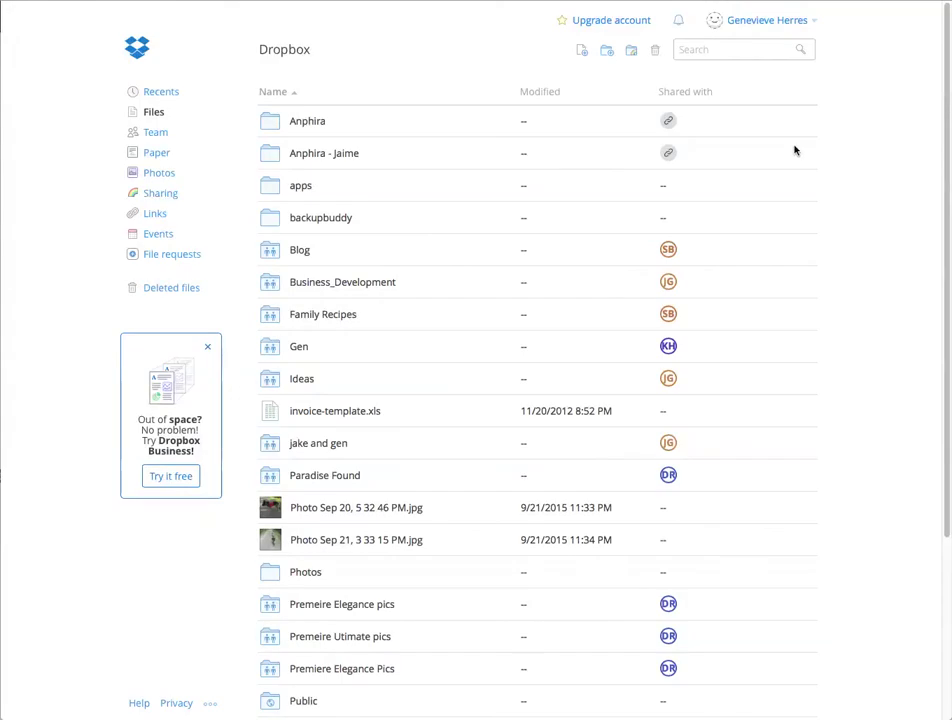
# - Open Apps › BackWPup › Demo in Dropbox to find the backwpup_daily_database archive
pyautogui.click(300, 188)
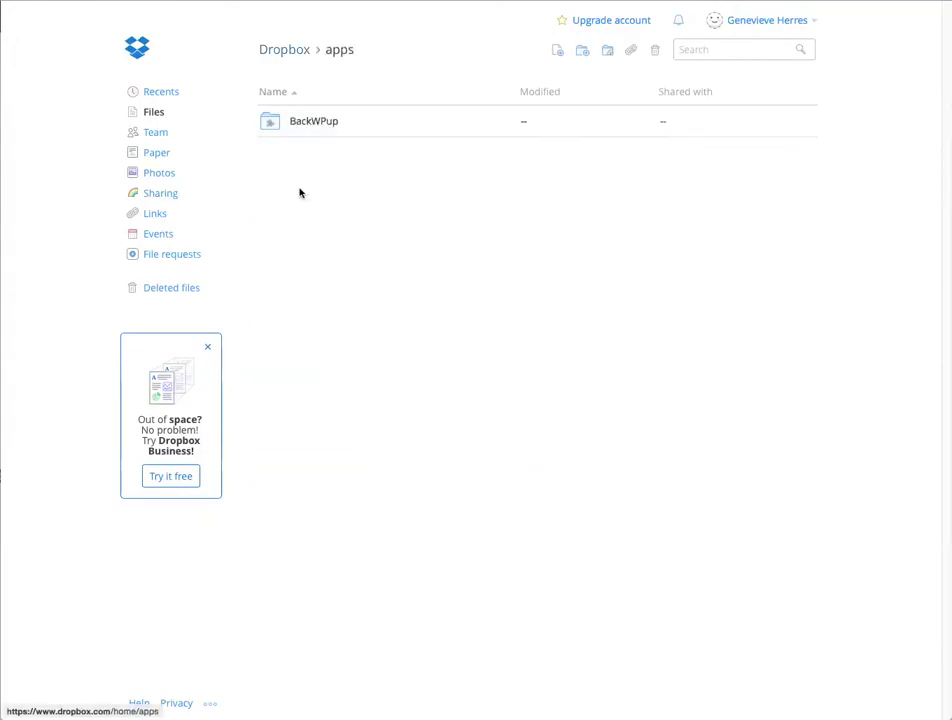
pyautogui.click(317, 122)
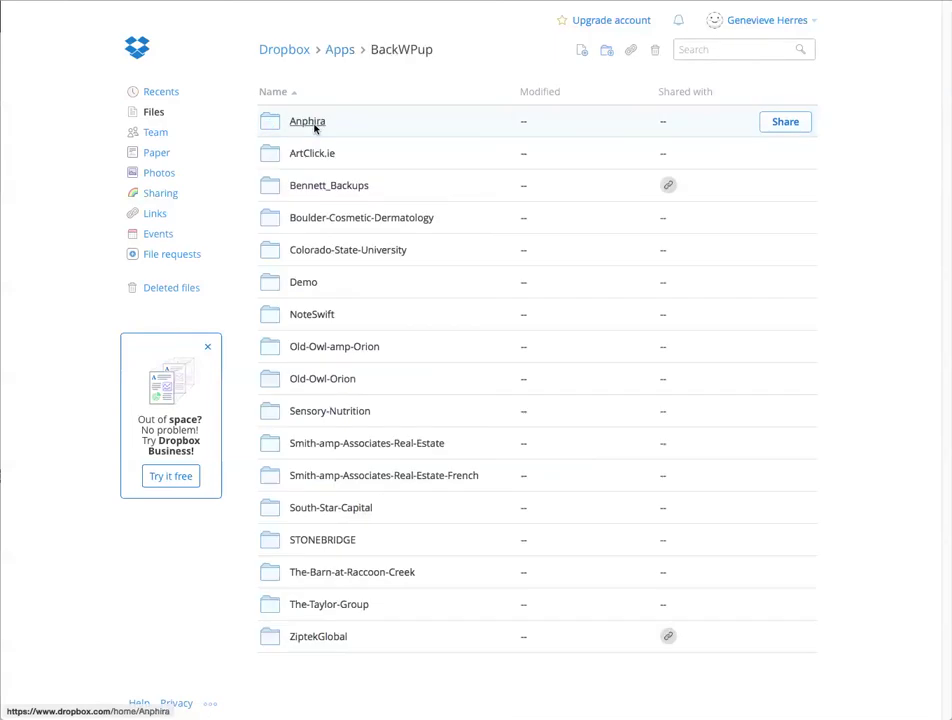
pyautogui.click(304, 283)
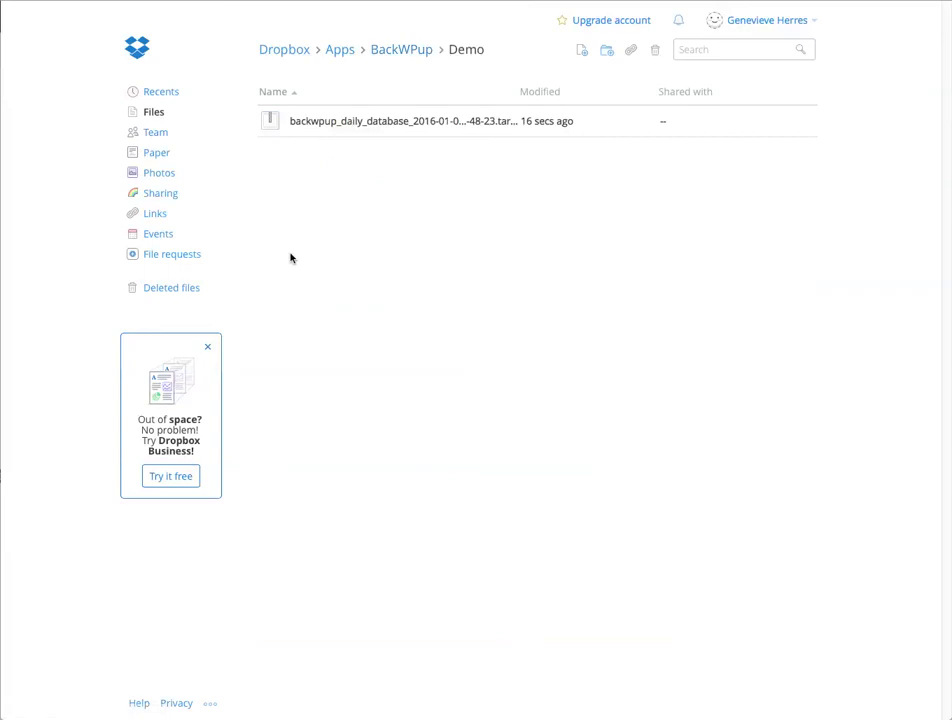